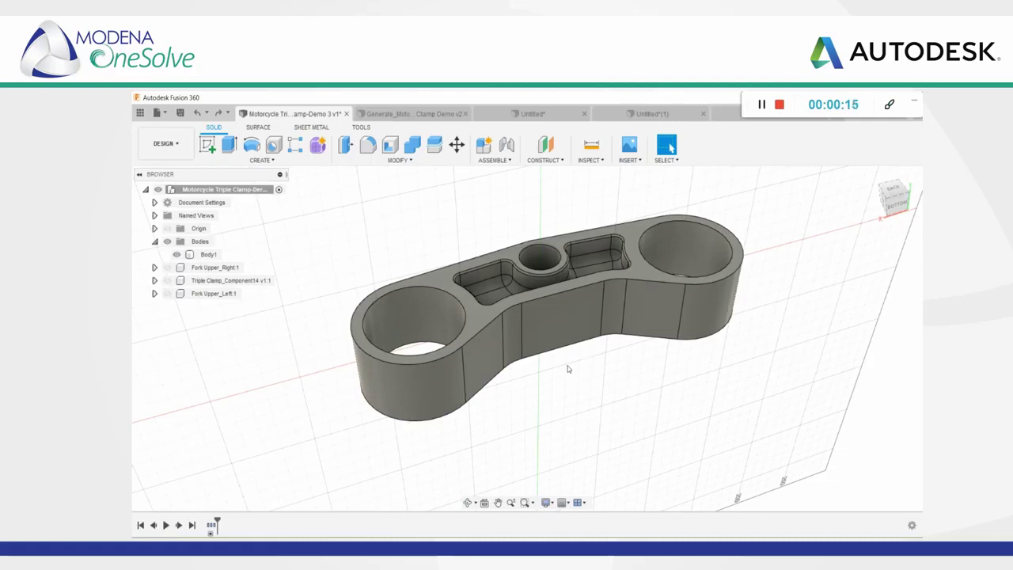
Examine the two outer bores, the centre bore and the back edge of the triple clamp body
{"action": "mouse_move", "coordinate": [568, 365]}
{"action": "middle_mouse_down", "text": "shift"}
{"action": "mouse_move", "coordinate": [520, 357]}
{"action": "mouse_move", "coordinate": [554, 356]}
{"action": "middle_mouse_up", "text": "shift"}
{"action": "left_click", "coordinate": [418, 316]}
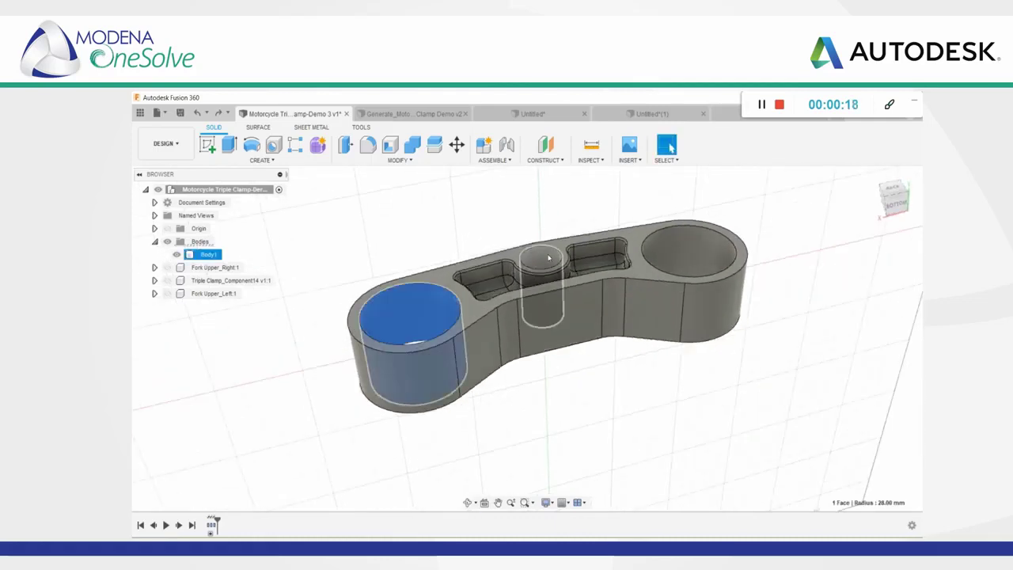
{"action": "left_click", "coordinate": [548, 258]}
{"action": "left_click", "coordinate": [688, 292]}
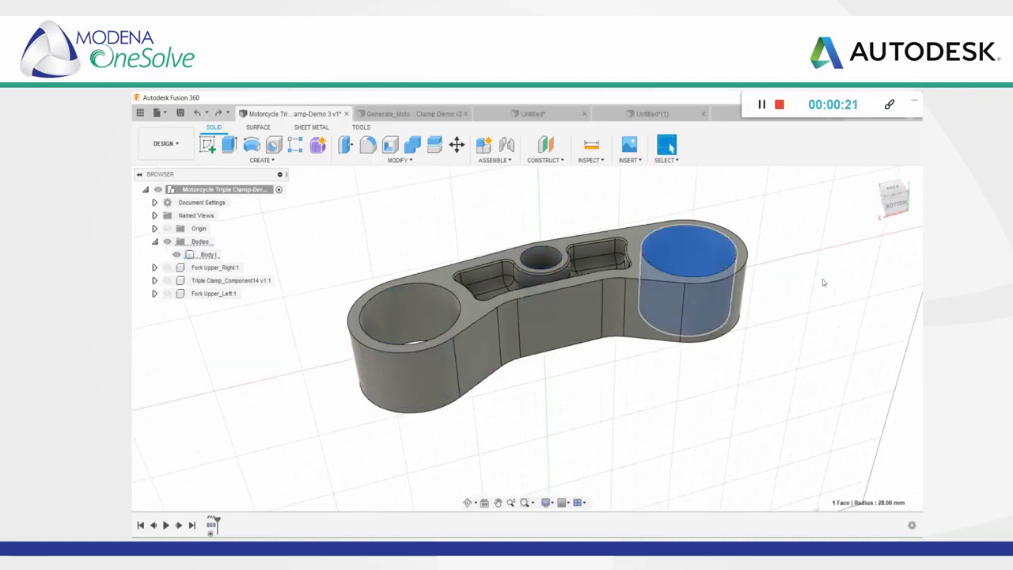
{"action": "left_click", "coordinate": [822, 282]}
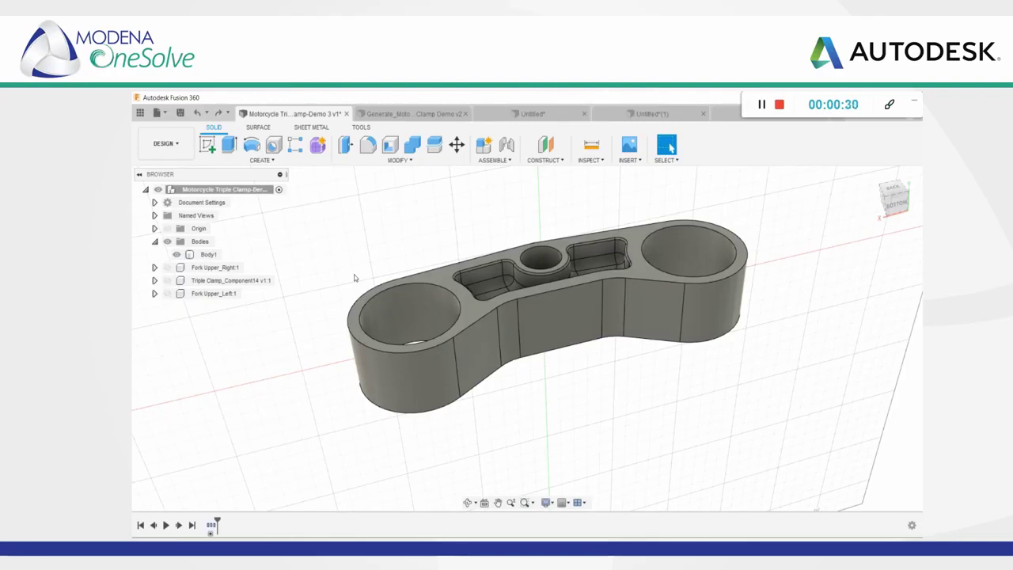
{"action": "left_click", "coordinate": [466, 270]}
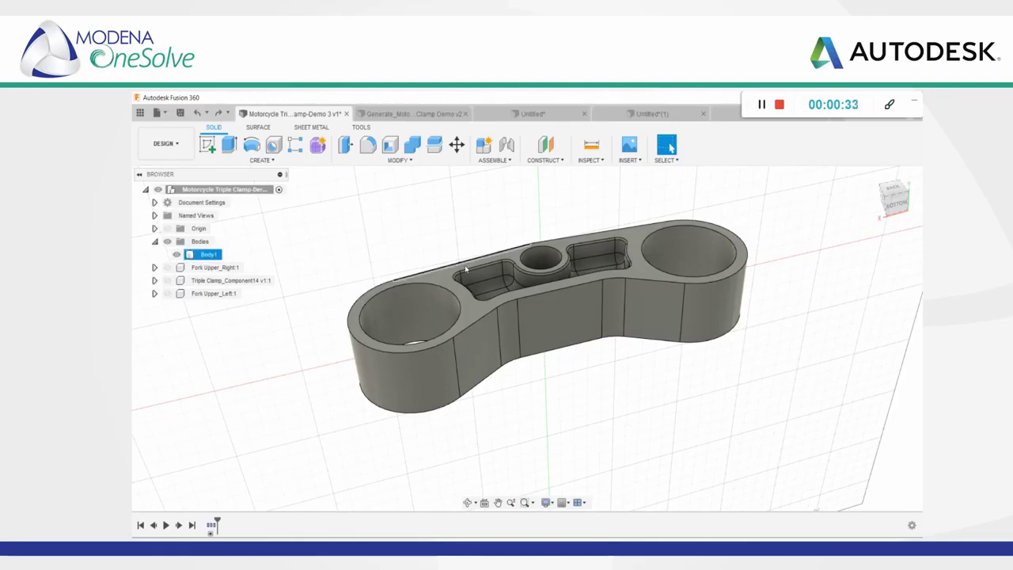
{"action": "mouse_move", "coordinate": [475, 257]}
{"action": "middle_mouse_down", "text": "shift"}
{"action": "mouse_move", "coordinate": [479, 226]}
{"action": "mouse_move", "coordinate": [475, 254]}
{"action": "middle_mouse_up", "text": "shift"}
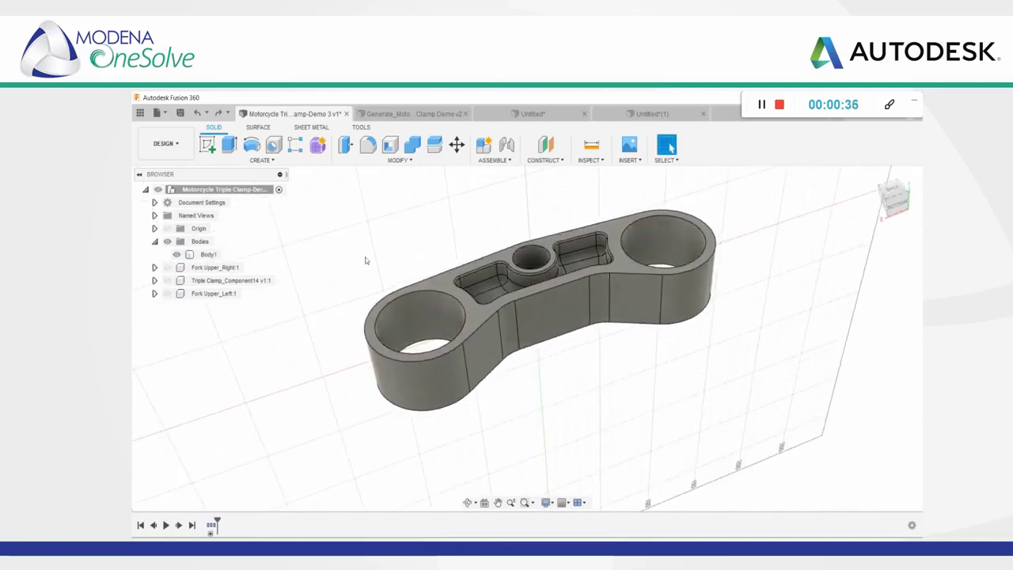
Hide Body1 and switch to the Generative Design workspace
{"action": "left_click", "coordinate": [177, 254]}
{"action": "left_click", "coordinate": [170, 144]}
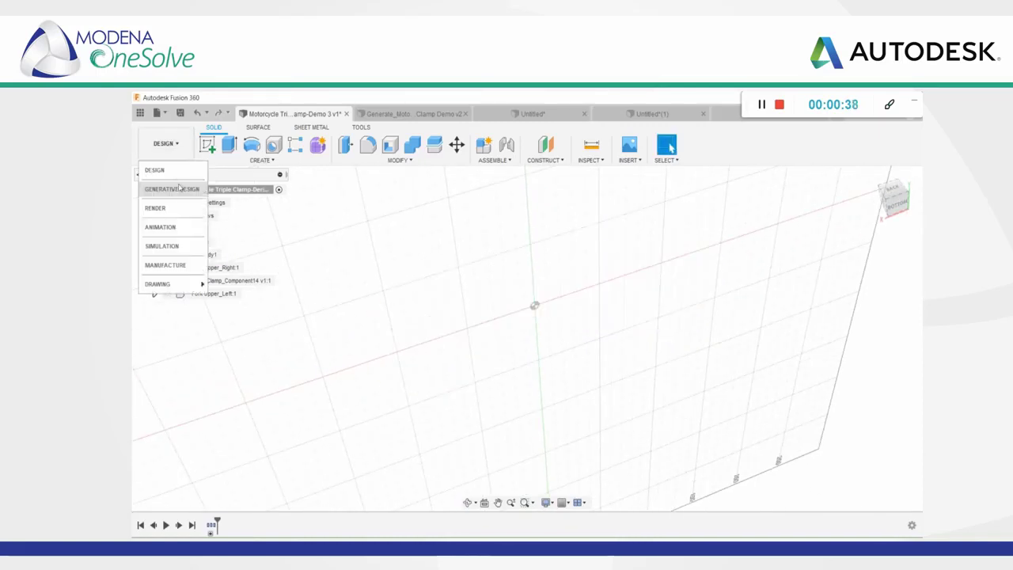
{"action": "left_click", "coordinate": [181, 188]}
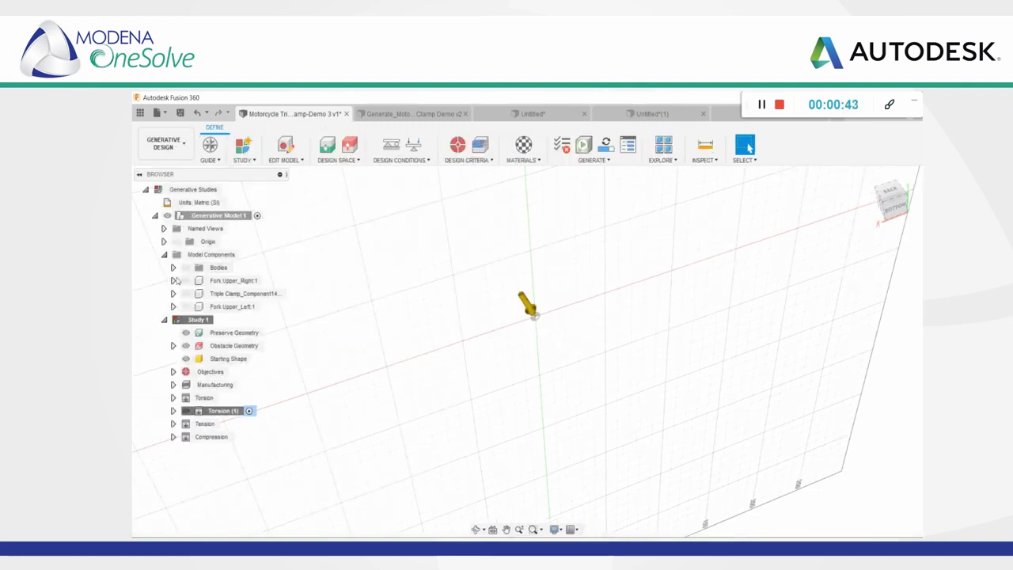
Show the model's bodies and assign the three cylindrical sleeves as preserve geometry
{"action": "left_click", "coordinate": [185, 268]}
{"action": "middle_click_drag", "start_coordinate": [427, 301], "coordinate": [440, 321], "text": "shift"}
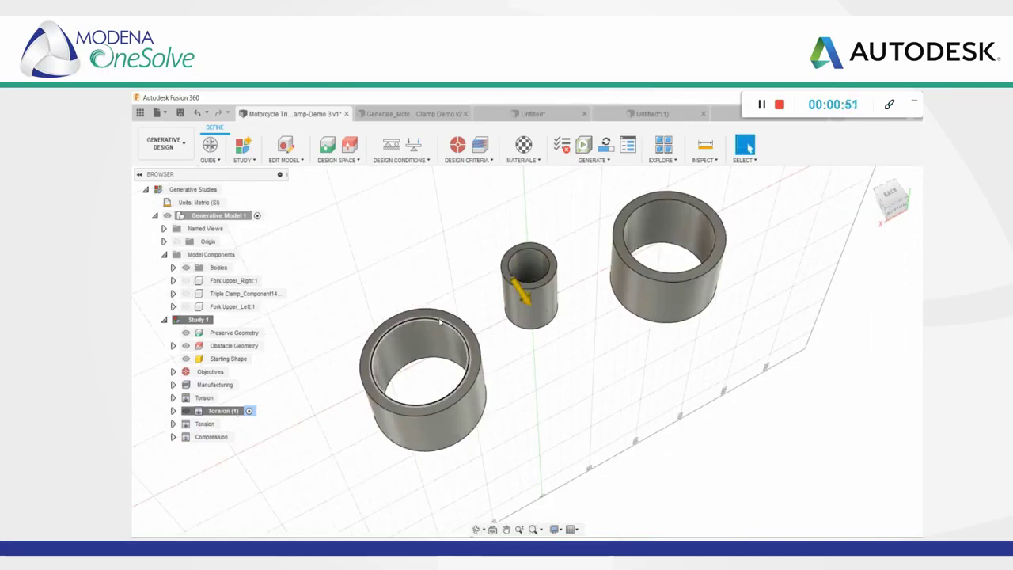
{"action": "left_click", "coordinate": [327, 145]}
{"action": "left_click", "coordinate": [469, 352]}
{"action": "left_click", "coordinate": [529, 300]}
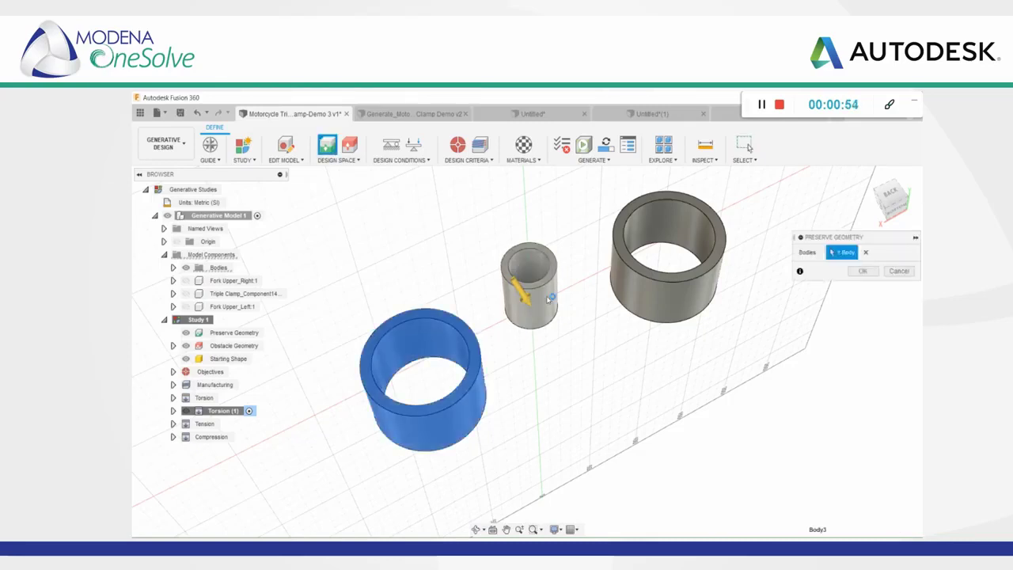
{"action": "left_click", "coordinate": [663, 284]}
{"action": "left_click", "coordinate": [861, 271]}
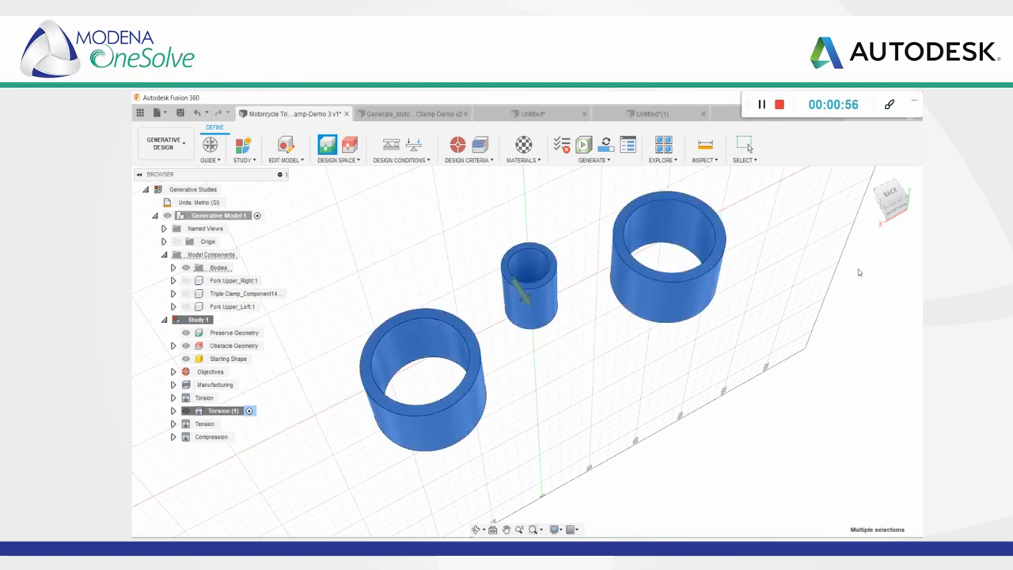
Show the Fork Upper_Right, Triple Clamp_Component14 and Fork Upper_Left components and assign their bodies as obstacle geometry
{"action": "left_click", "coordinate": [186, 280]}
{"action": "left_click", "coordinate": [186, 294]}
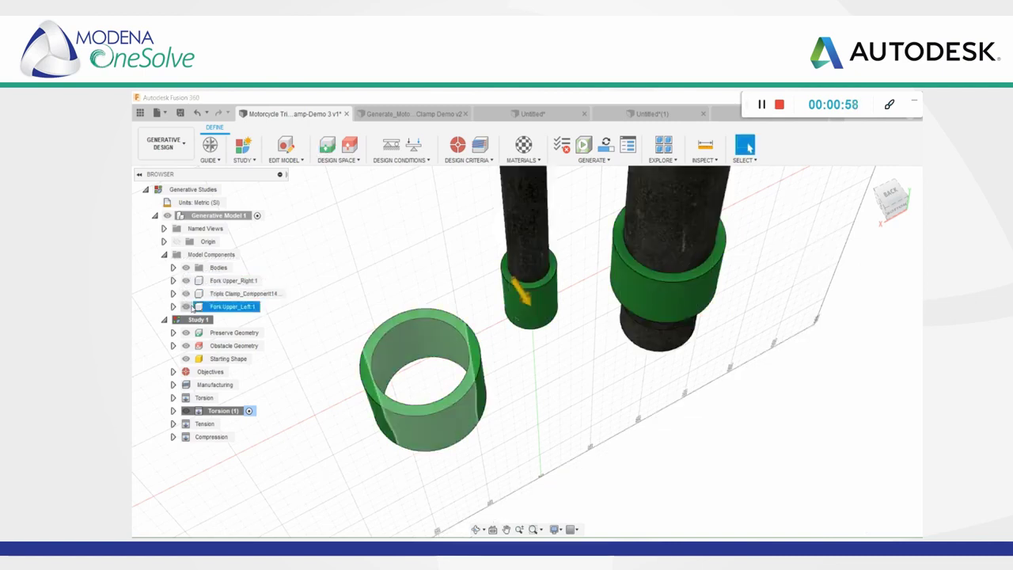
{"action": "left_click", "coordinate": [186, 306]}
{"action": "scroll", "coordinate": [451, 337], "scroll_direction": "down", "scroll_amount": 1}
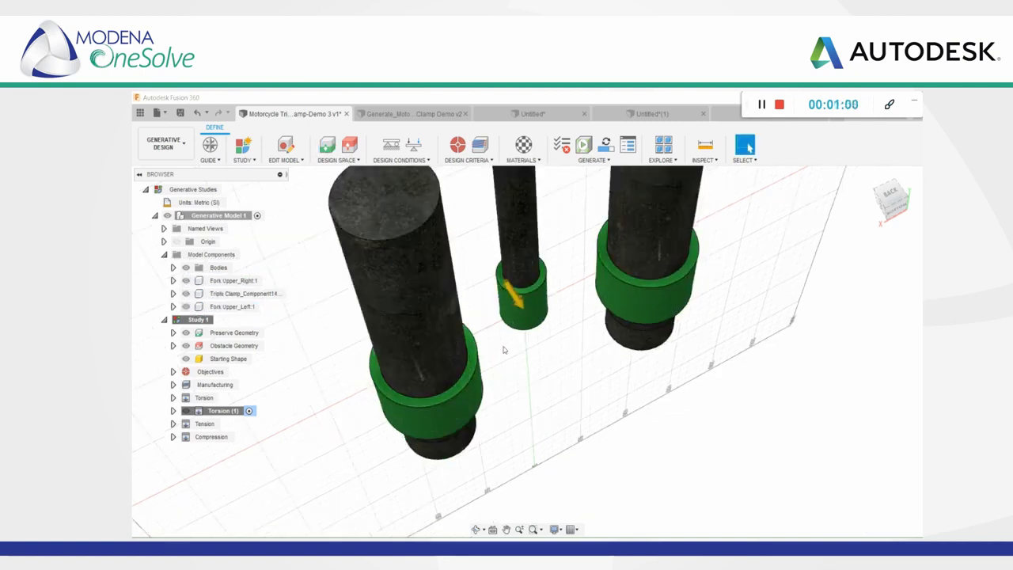
{"action": "middle_click_drag", "start_coordinate": [512, 345], "coordinate": [474, 301], "text": "shift"}
{"action": "left_click", "coordinate": [349, 144]}
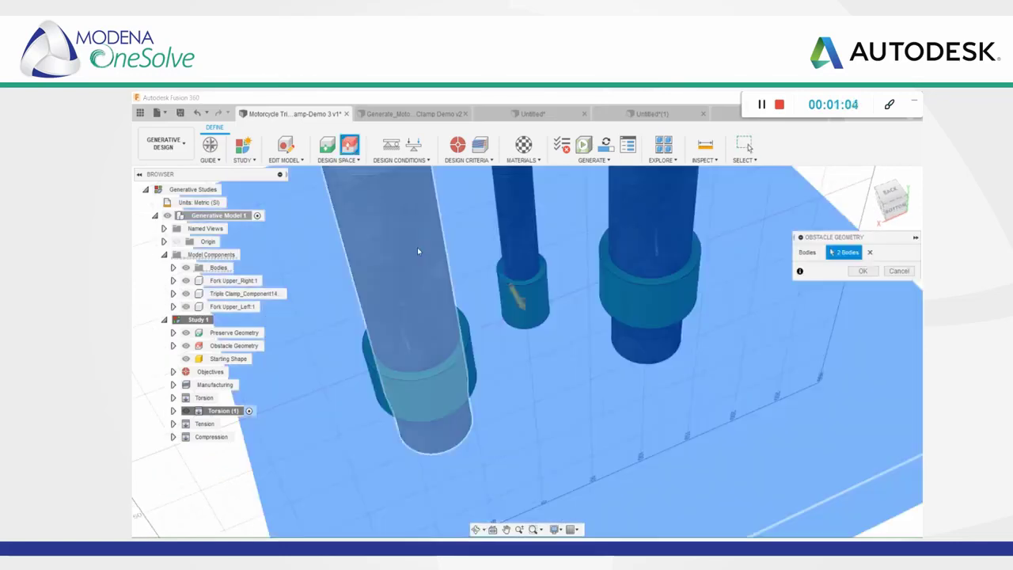
{"action": "left_click", "coordinate": [659, 231]}
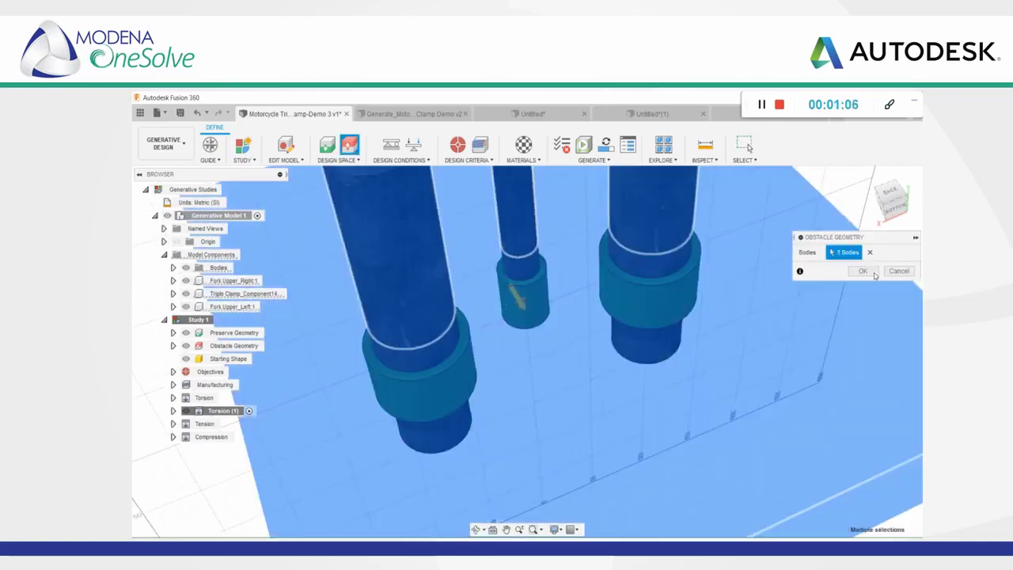
{"action": "left_click", "coordinate": [863, 271]}
Hide the obstacle geometry of Study 1 so only the preserved sleeves are displayed
{"action": "middle_click_drag", "start_coordinate": [769, 281], "coordinate": [764, 325]}
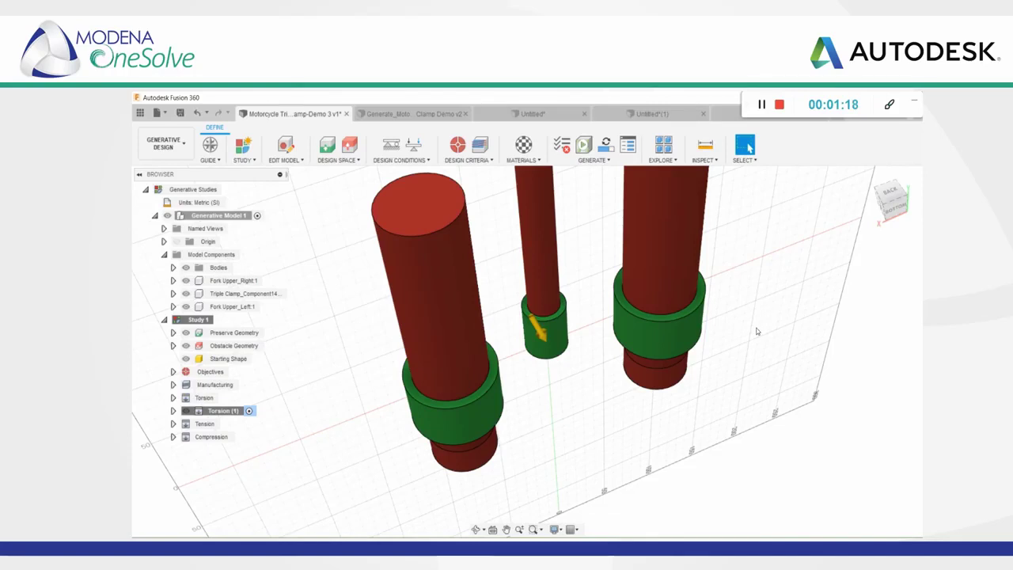
{"action": "middle_click_drag", "start_coordinate": [767, 291], "coordinate": [757, 337]}
{"action": "scroll", "coordinate": [758, 340], "scroll_direction": "down", "scroll_amount": 1}
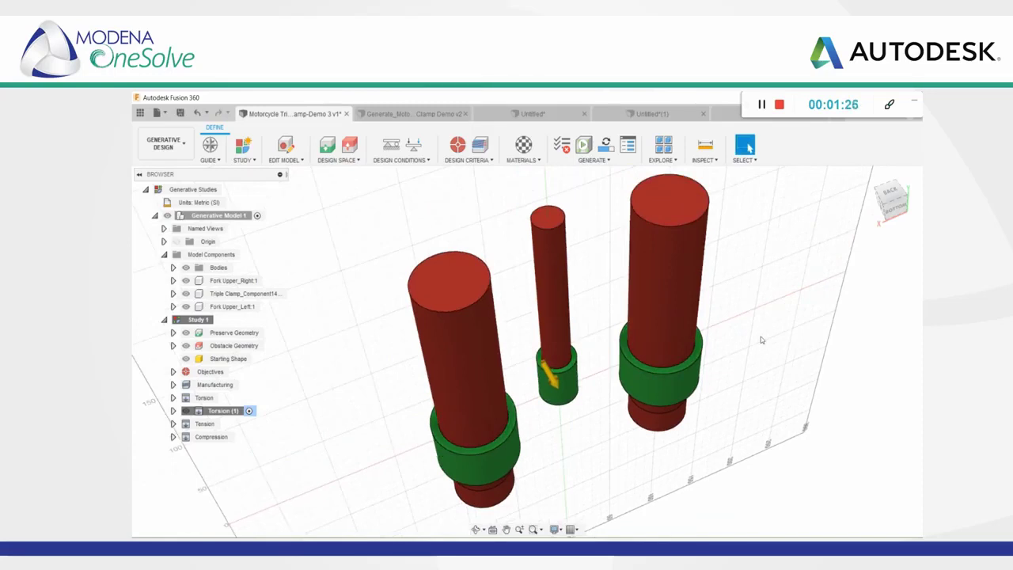
{"action": "middle_click_drag", "start_coordinate": [732, 342], "coordinate": [730, 323]}
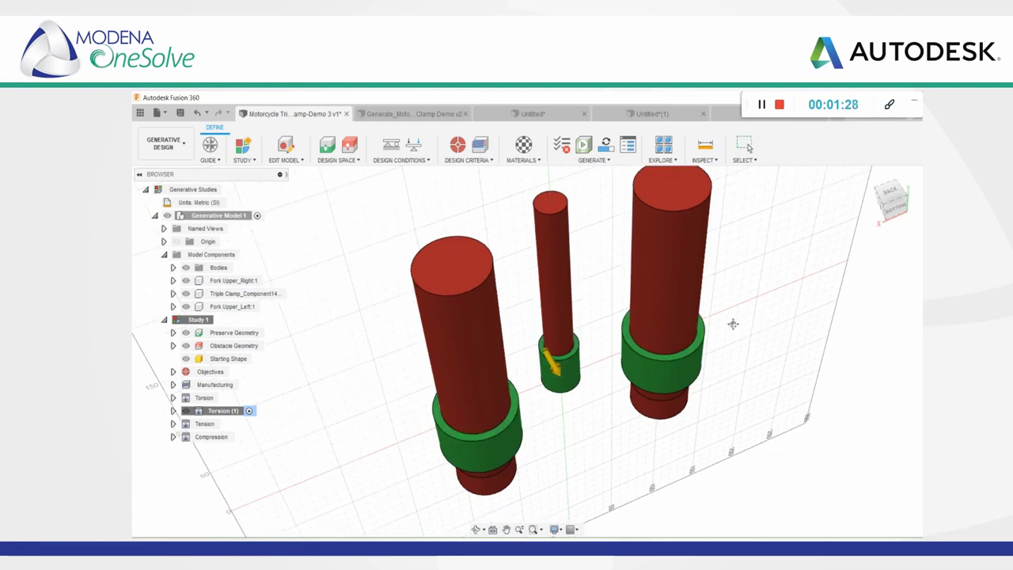
{"action": "left_click", "coordinate": [187, 347]}
{"action": "left_click", "coordinate": [186, 345]}
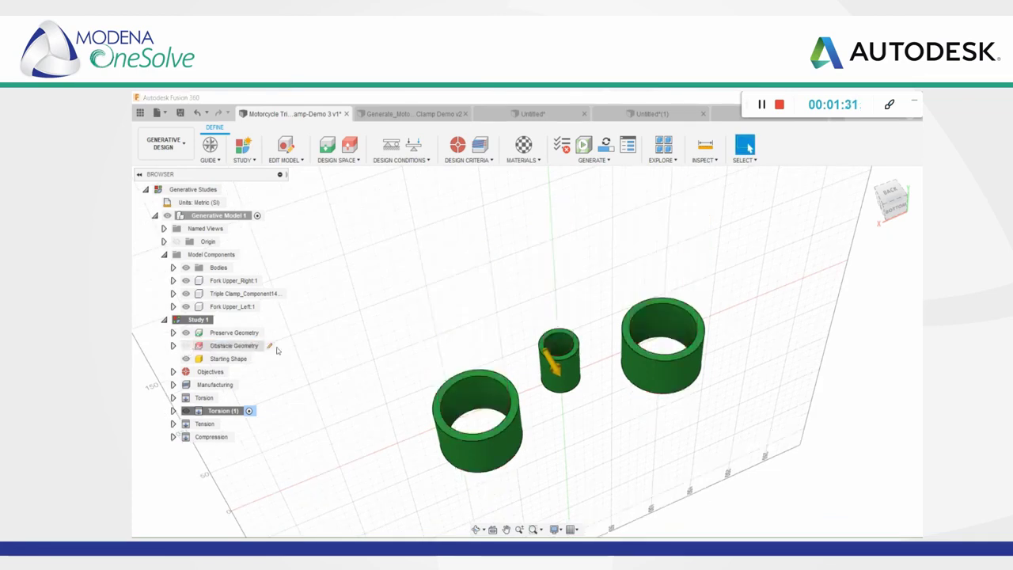
{"action": "middle_click_drag", "start_coordinate": [491, 356], "coordinate": [475, 316]}
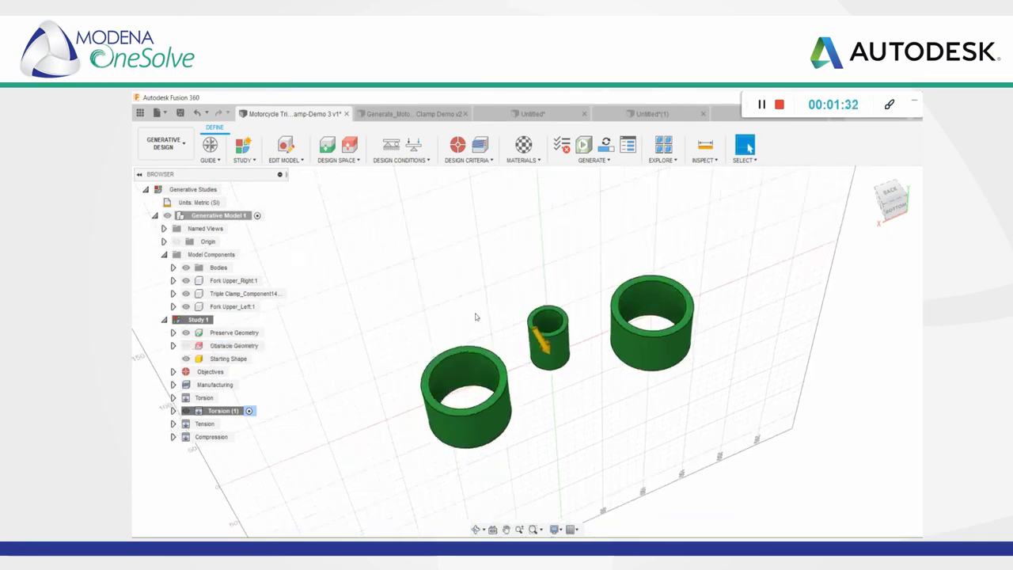
Apply an 8000 N structural force load to the inner face of the large outer sleeve in the foreground
{"action": "left_click", "coordinate": [413, 144]}
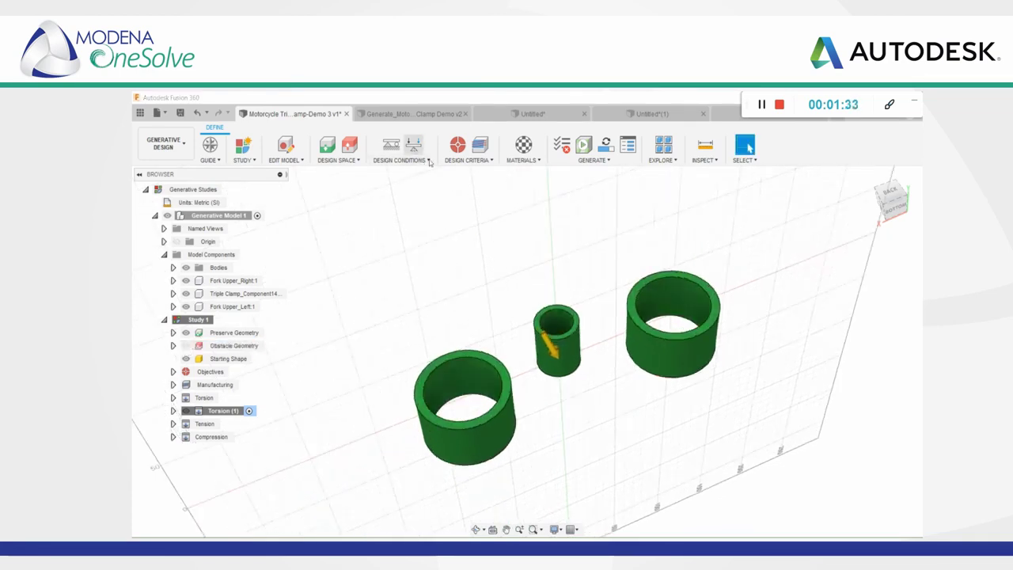
{"action": "left_click", "coordinate": [469, 387]}
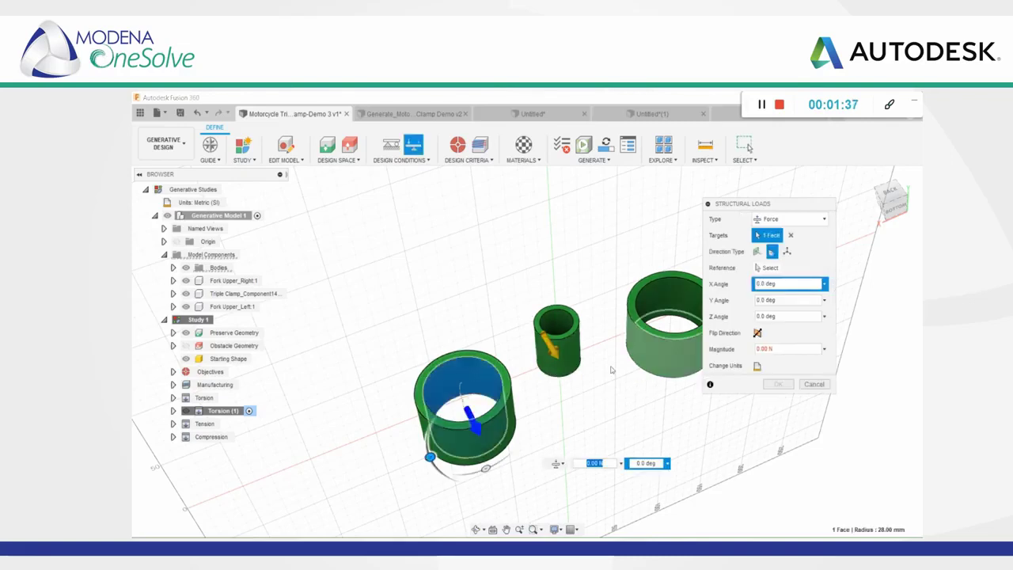
{"action": "type", "text": "8"}
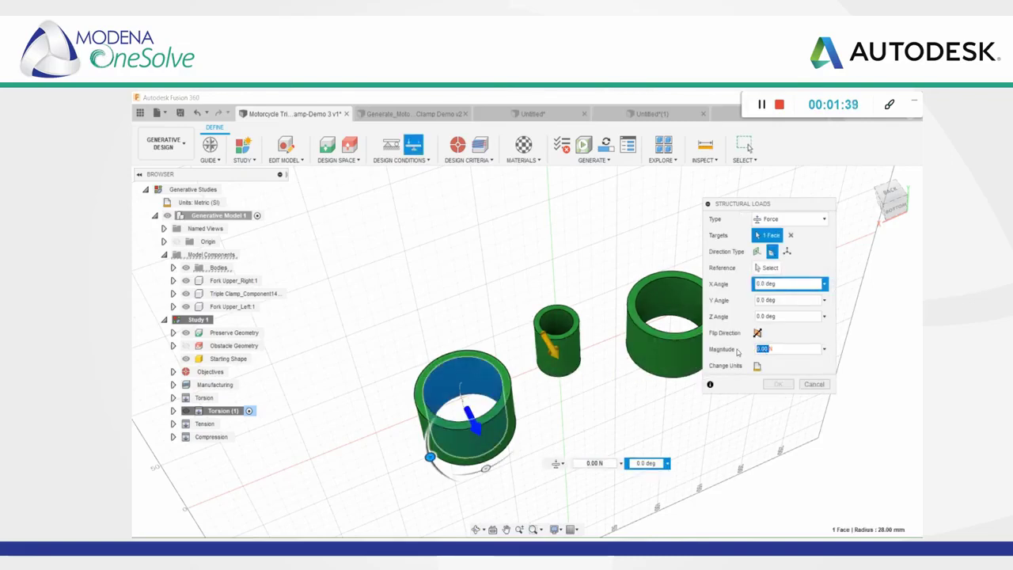
{"action": "type", "text": "000"}
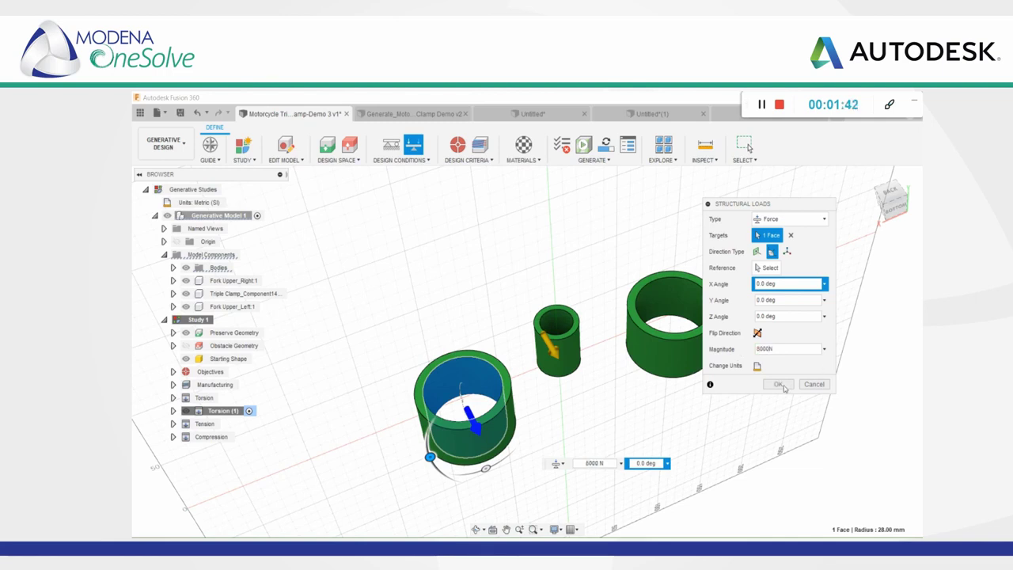
{"action": "left_click", "coordinate": [778, 384]}
Accept the study objective Minimize Mass with a safety factor of 2.00
{"action": "scroll", "coordinate": [761, 356], "scroll_direction": "down", "scroll_amount": 2}
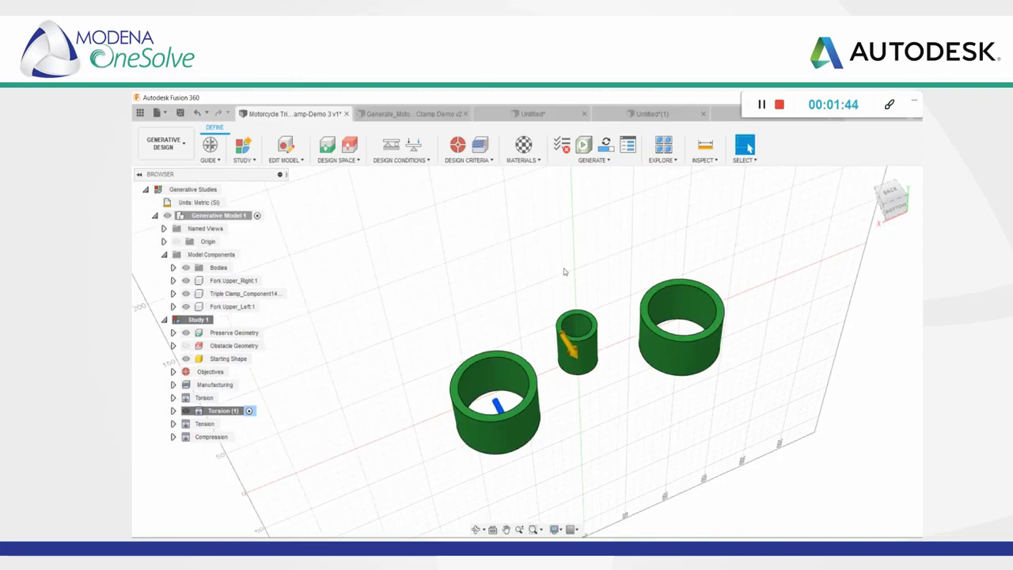
{"action": "left_click", "coordinate": [457, 144]}
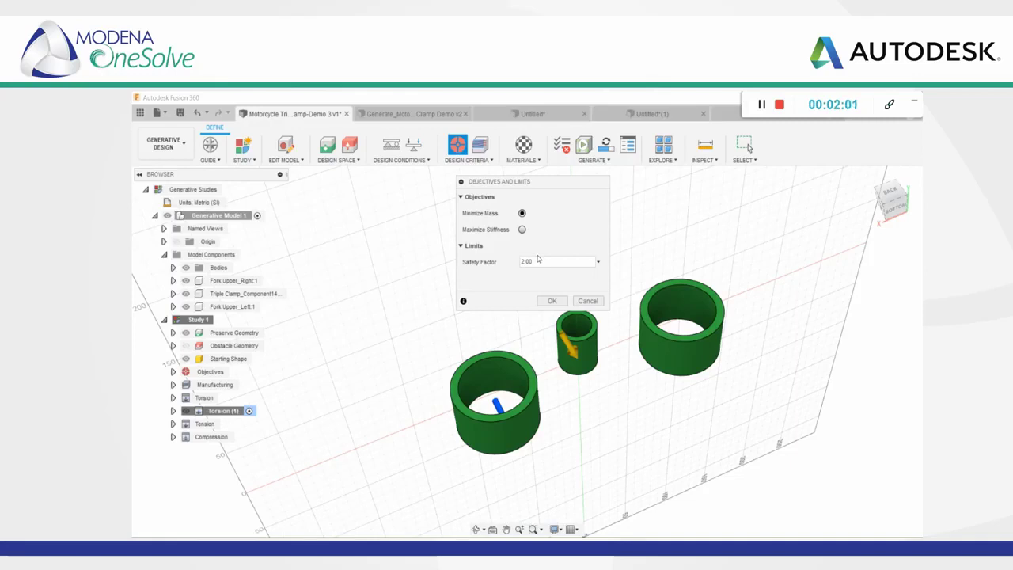
{"action": "left_click", "coordinate": [552, 301]}
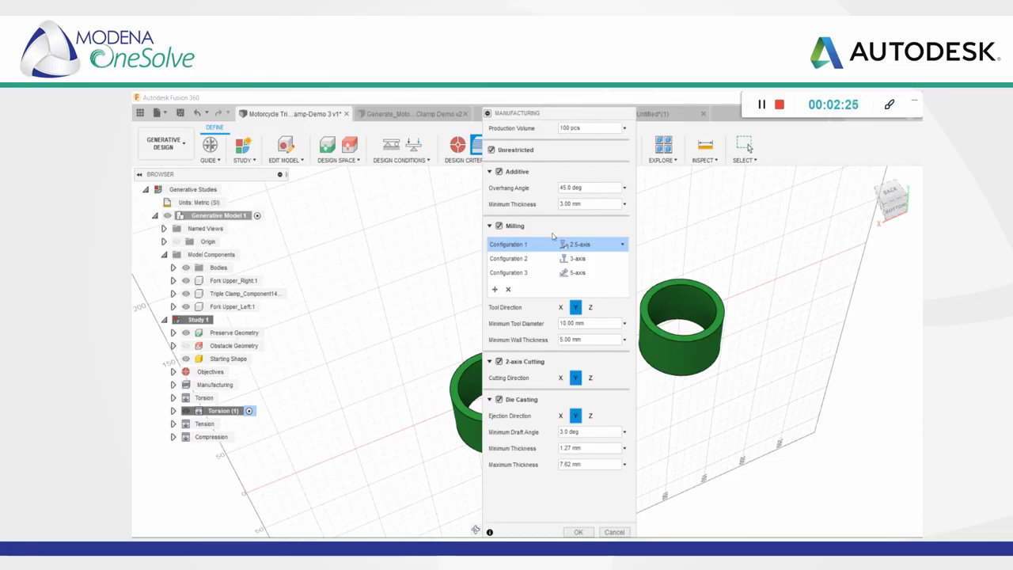
Review the manufacturing criteria, including the additive option and the 3-axis milling configuration
{"action": "left_click_drag", "start_coordinate": [544, 119], "coordinate": [541, 131]}
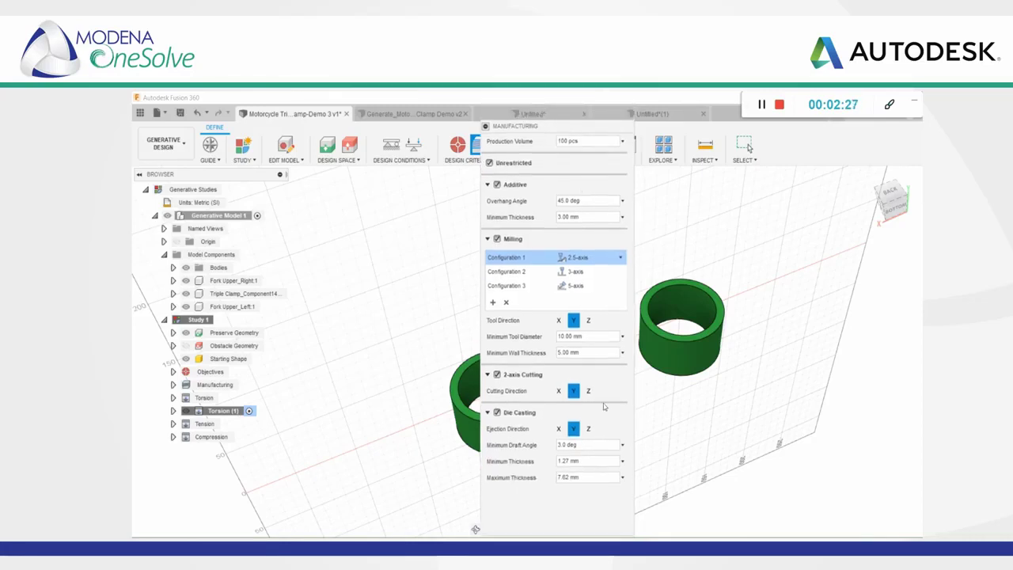
{"action": "left_click", "coordinate": [499, 185]}
{"action": "left_click", "coordinate": [498, 185]}
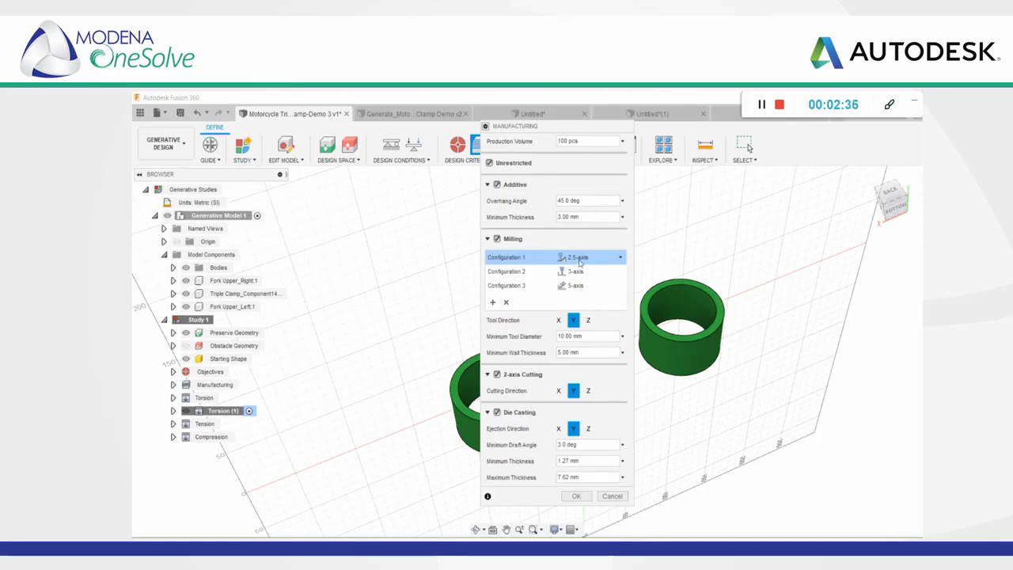
{"action": "left_click", "coordinate": [546, 275]}
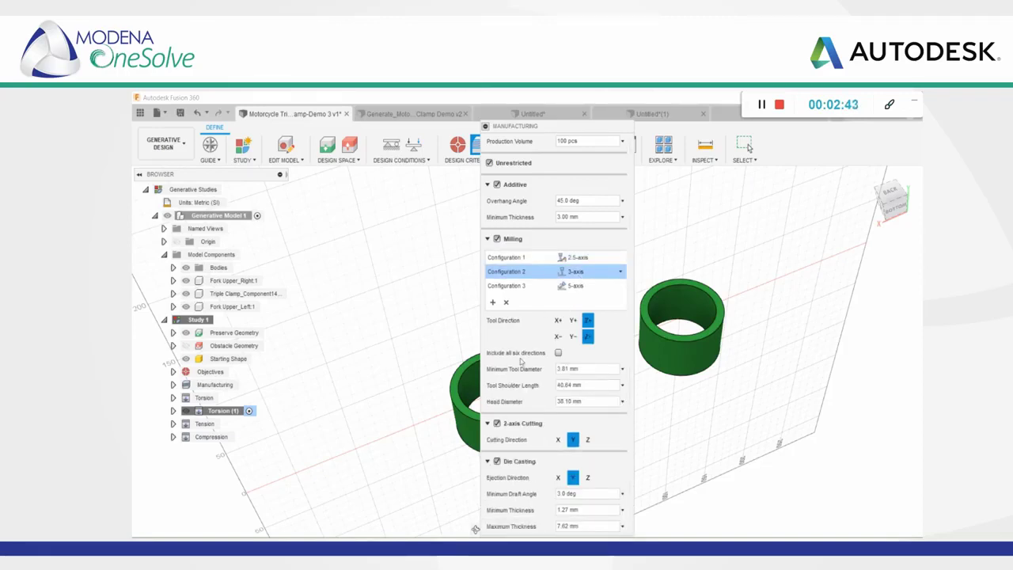
{"action": "left_click", "coordinate": [485, 126]}
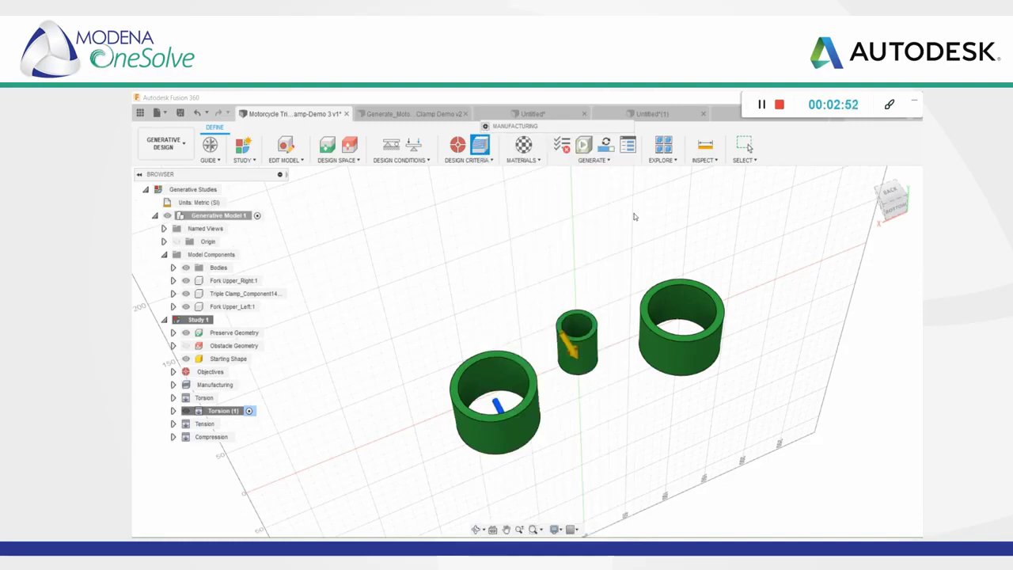
Switch to the solved triple clamp document Generate_Moto...Clamp Demo v2 and explore its generative results
{"action": "left_click", "coordinate": [412, 115]}
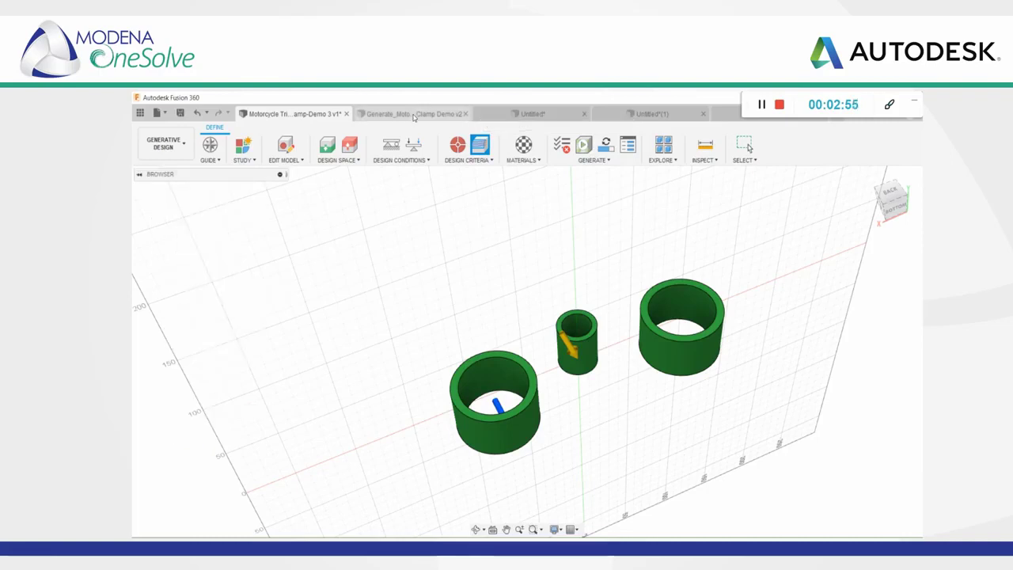
{"action": "left_click", "coordinate": [605, 146]}
{"action": "key", "text": "Escape"}
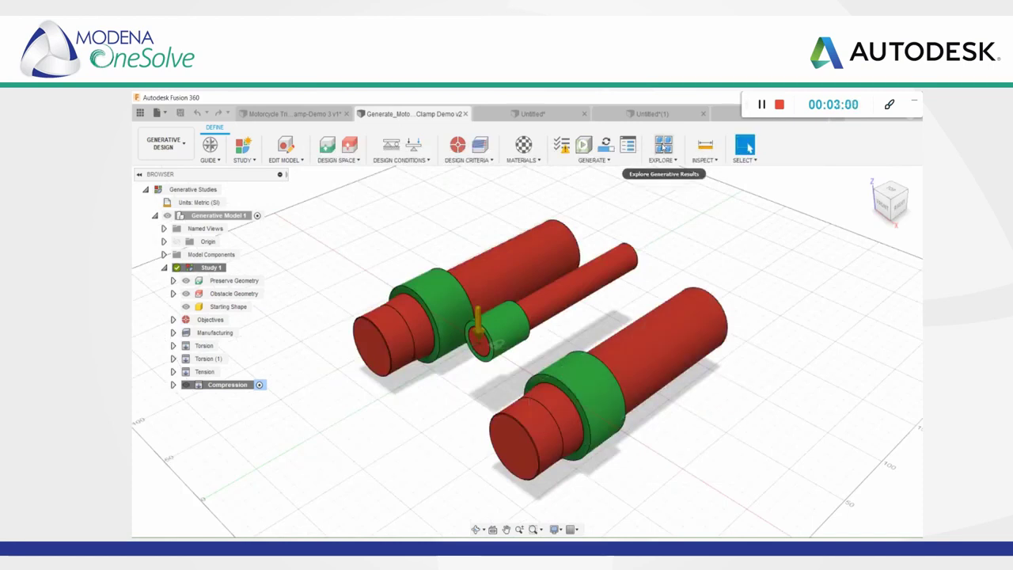
{"action": "left_click", "coordinate": [663, 146]}
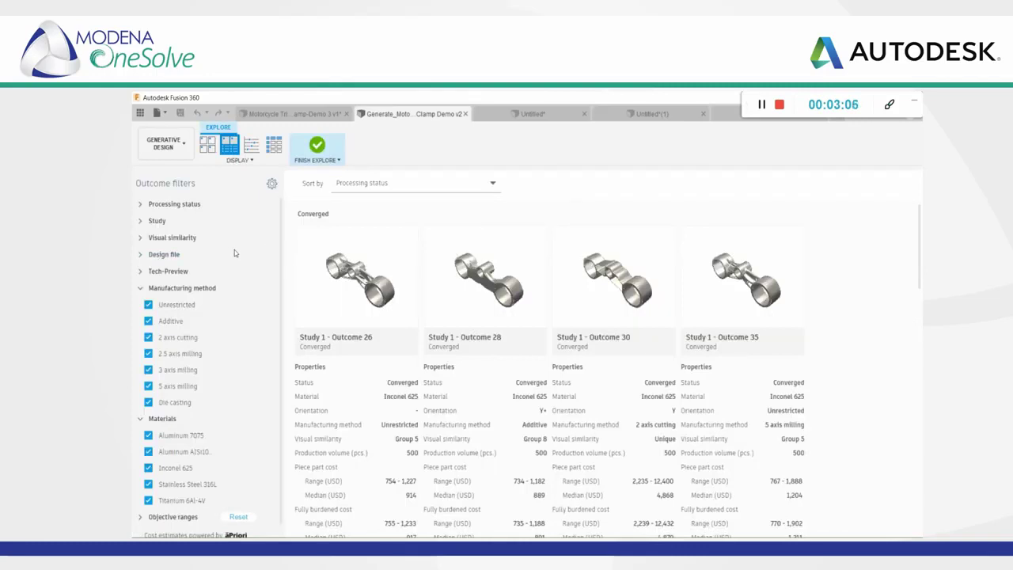
Filter out the additive and 2 axis cutting outcomes from the generative results
{"action": "mouse_move", "coordinate": [214, 305]}
{"action": "left_click", "coordinate": [149, 321]}
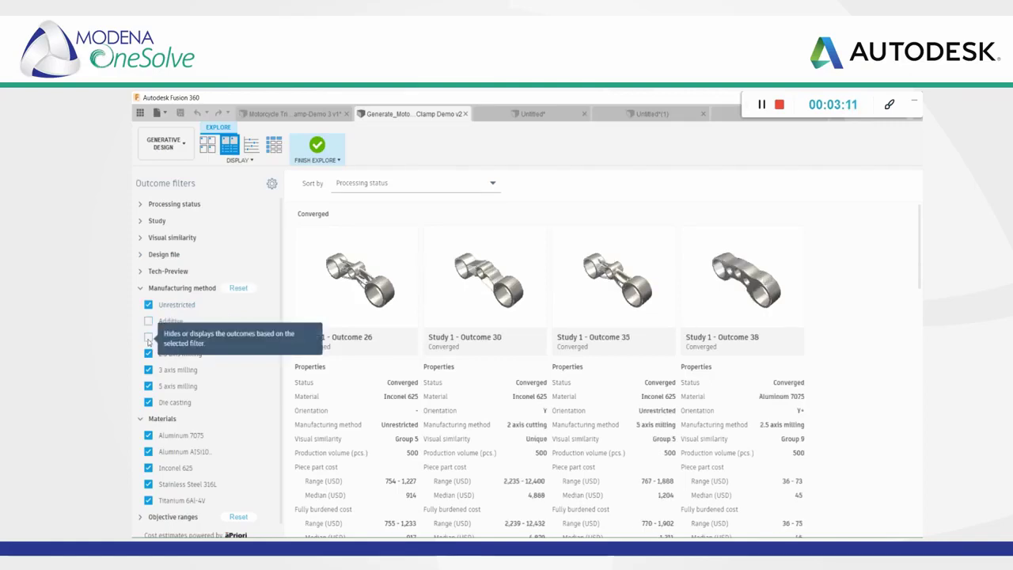
{"action": "left_click", "coordinate": [149, 335]}
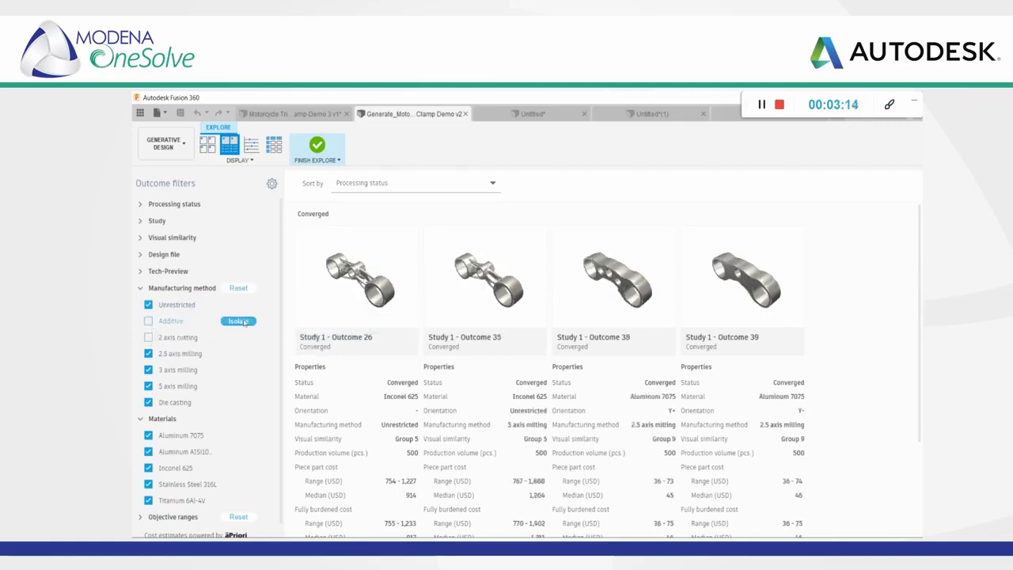
Include the 2 axis cutting outcomes again and set the mass objective range to 0.493–1.725 kg
{"action": "left_click", "coordinate": [148, 337]}
{"action": "scroll", "coordinate": [229, 366], "scroll_direction": "down", "scroll_amount": 1}
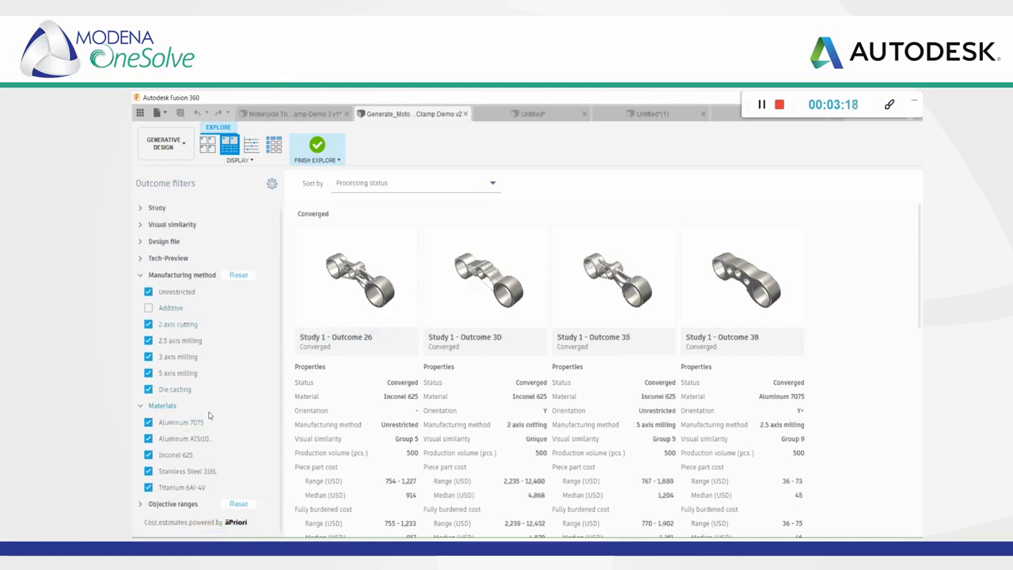
{"action": "left_click", "coordinate": [155, 504]}
{"action": "scroll", "coordinate": [258, 374], "scroll_direction": "down", "scroll_amount": 5}
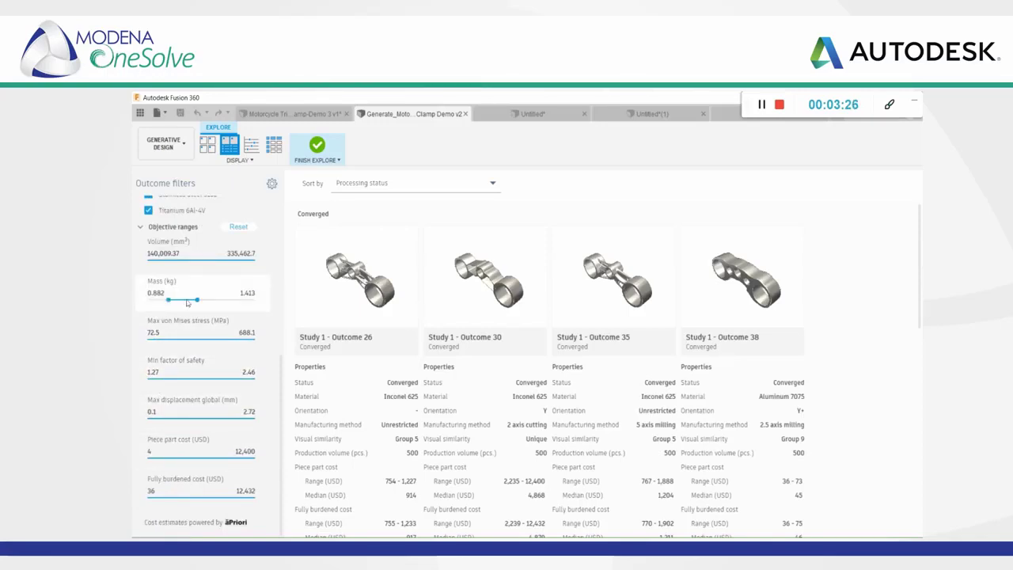
{"action": "left_click_drag", "start_coordinate": [196, 299], "coordinate": [269, 302]}
{"action": "left_click_drag", "start_coordinate": [168, 300], "coordinate": [140, 303]}
{"action": "left_click_drag", "start_coordinate": [255, 299], "coordinate": [213, 300]}
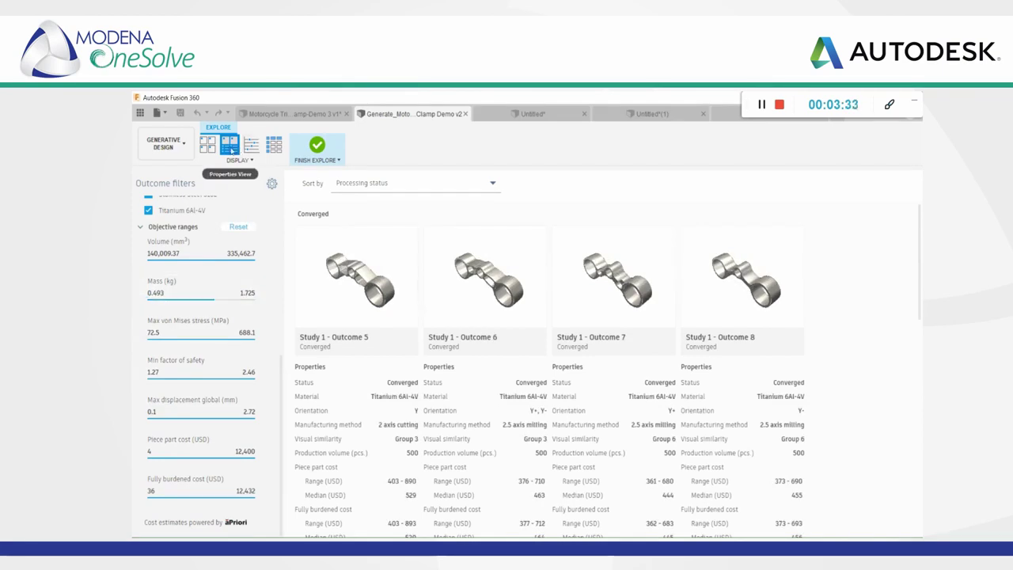
Review the outcomes in thumbnail and properties views, and inspect the exported clamp designs in the open untitled documents
{"action": "left_click", "coordinate": [207, 144]}
{"action": "left_click", "coordinate": [228, 145]}
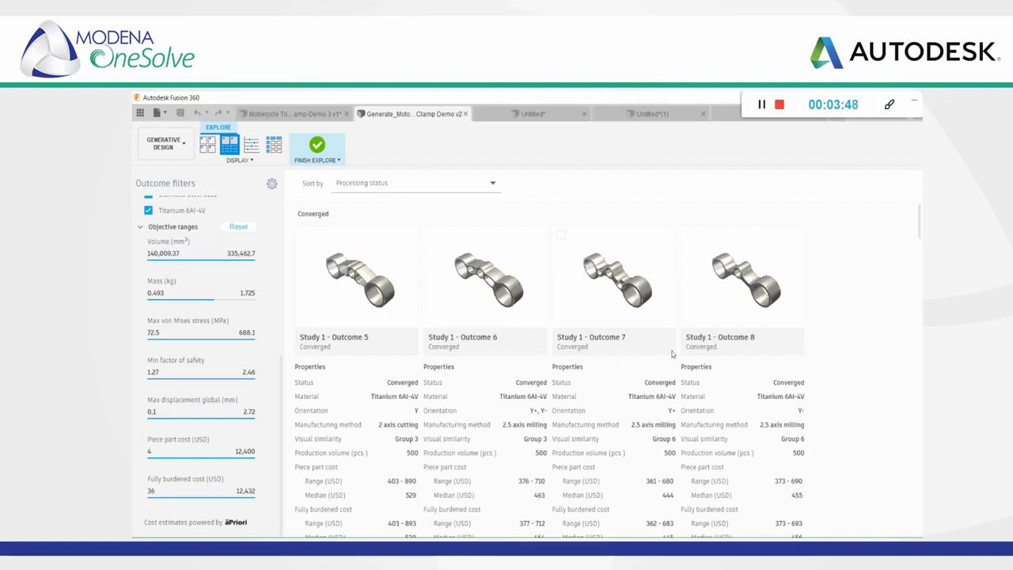
{"action": "left_click", "coordinate": [549, 114]}
{"action": "left_click", "coordinate": [643, 115]}
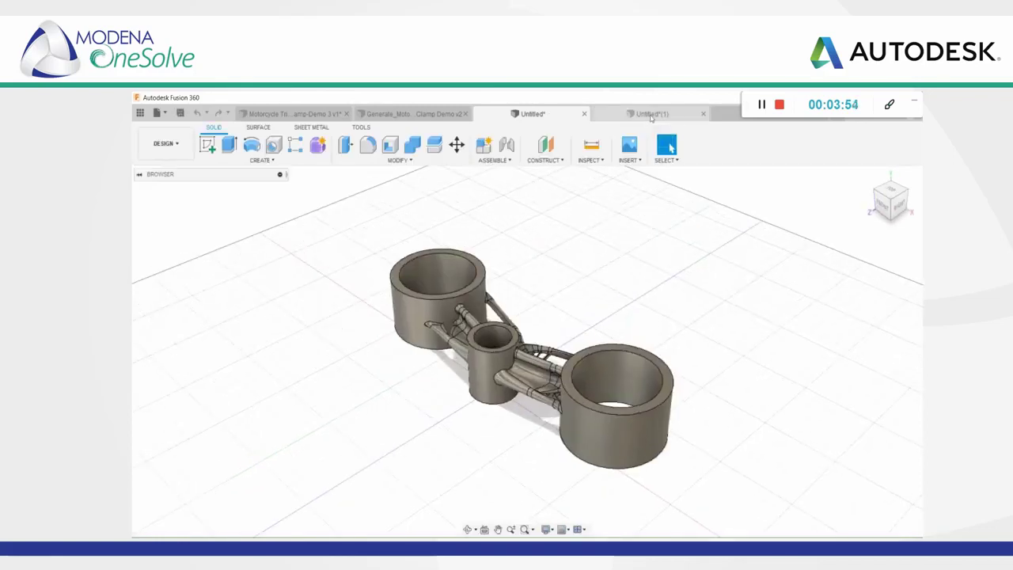
{"action": "left_click", "coordinate": [727, 117]}
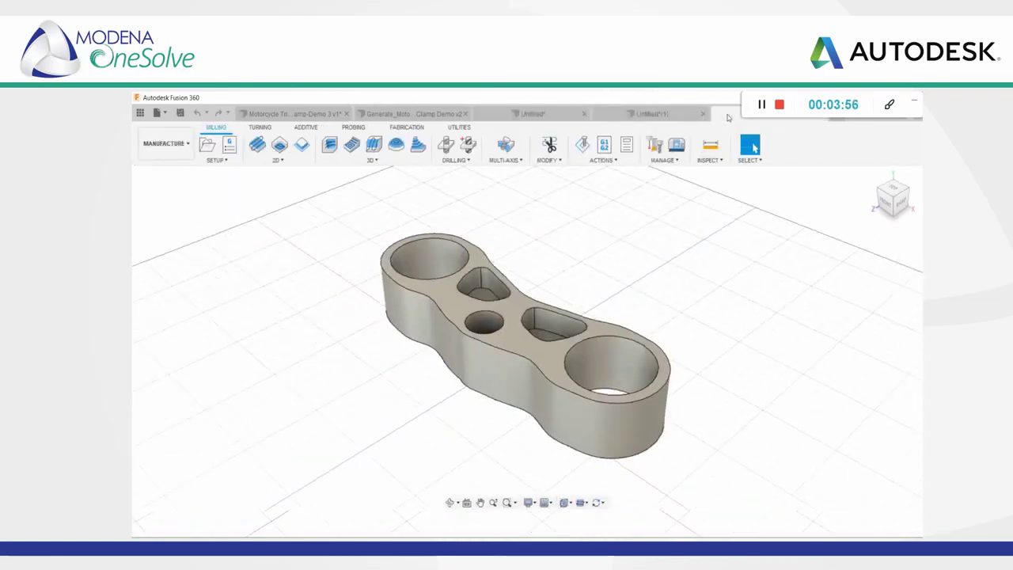
{"action": "left_click", "coordinate": [643, 115]}
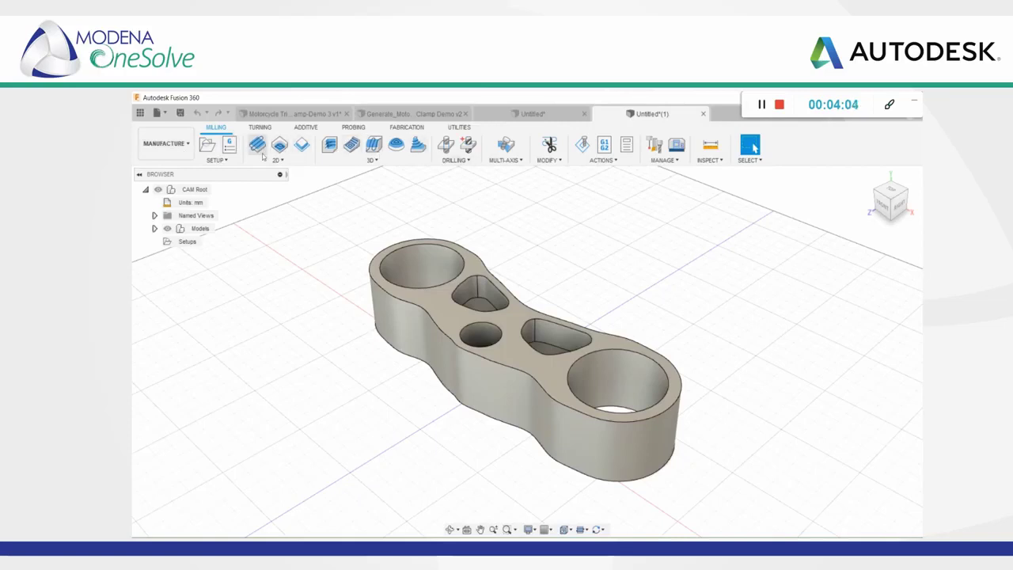
{"action": "scroll", "coordinate": [448, 300], "scroll_direction": "up", "scroll_amount": 3}
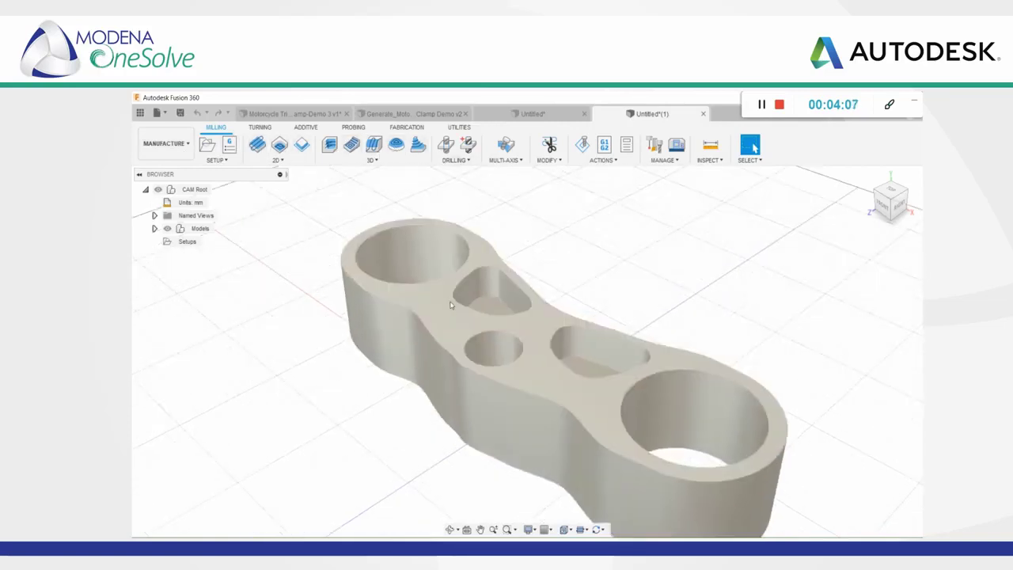
{"action": "scroll", "coordinate": [451, 306], "scroll_direction": "down", "scroll_amount": 4}
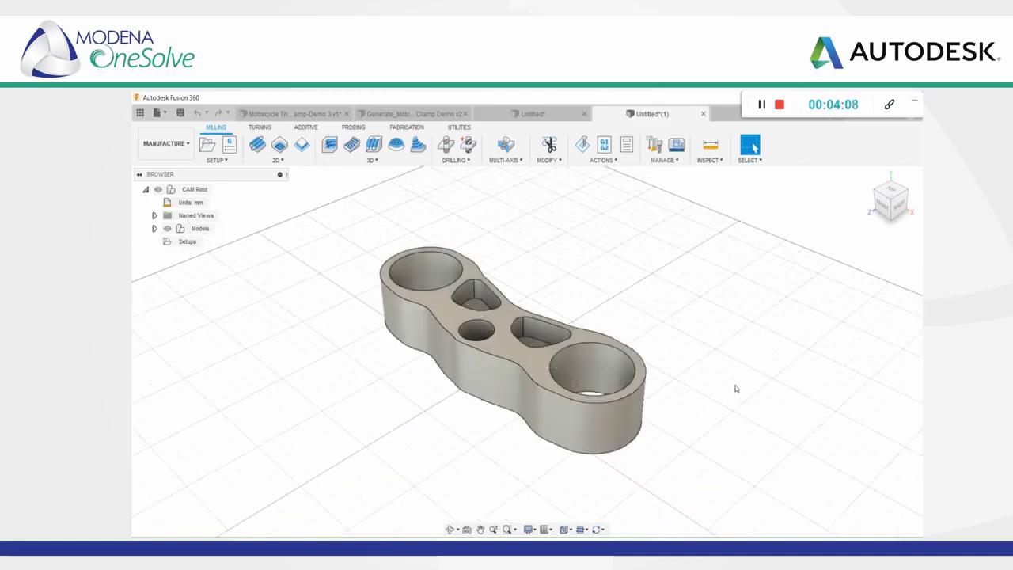
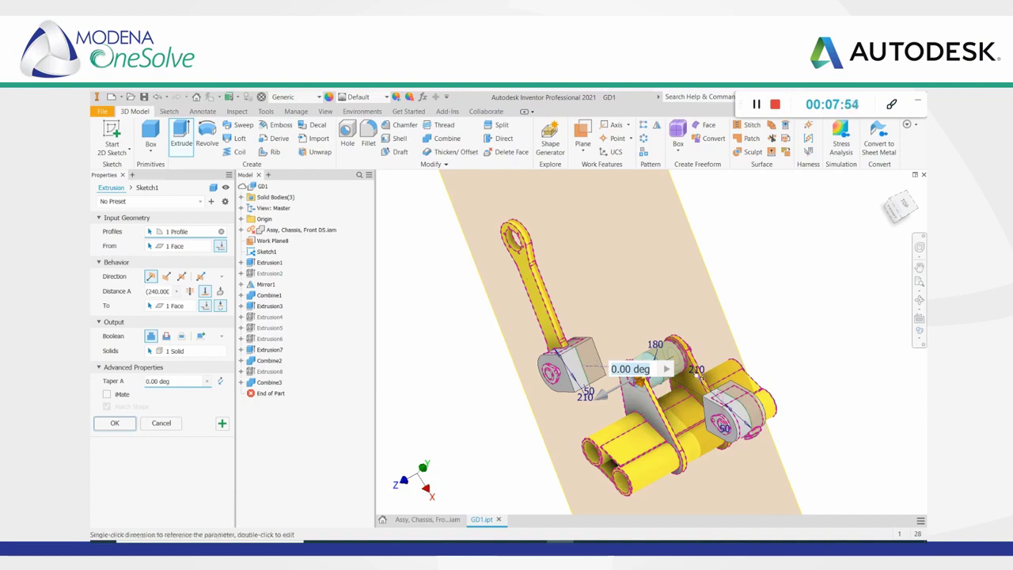
Extrude the circular profile between the two plate faces as a new solid in GD1 and switch to Fusion 360
{"action": "scroll", "coordinate": [681, 351], "scroll_direction": "up", "scroll_amount": 3}
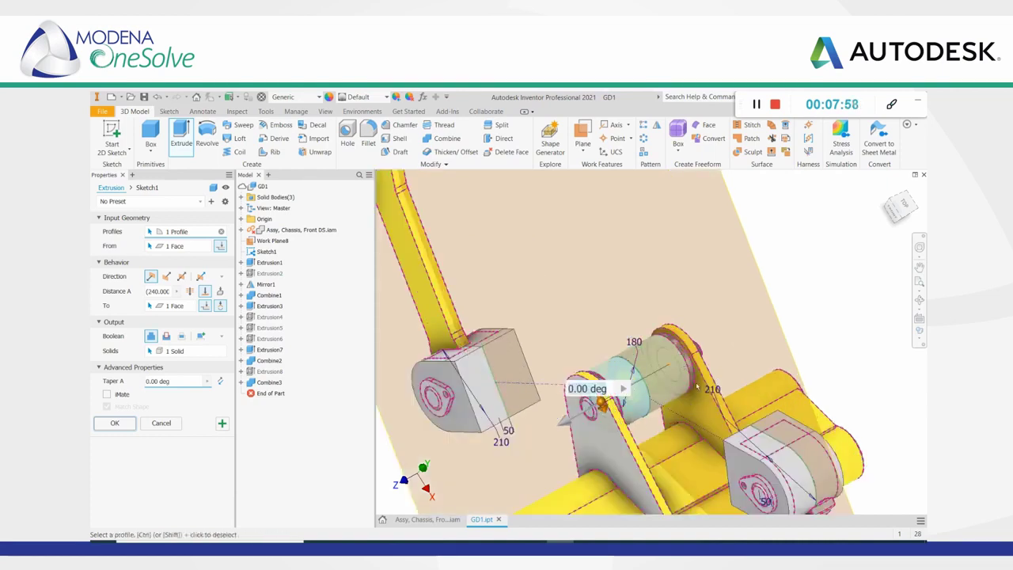
{"action": "scroll", "coordinate": [676, 387], "scroll_direction": "down", "scroll_amount": 3}
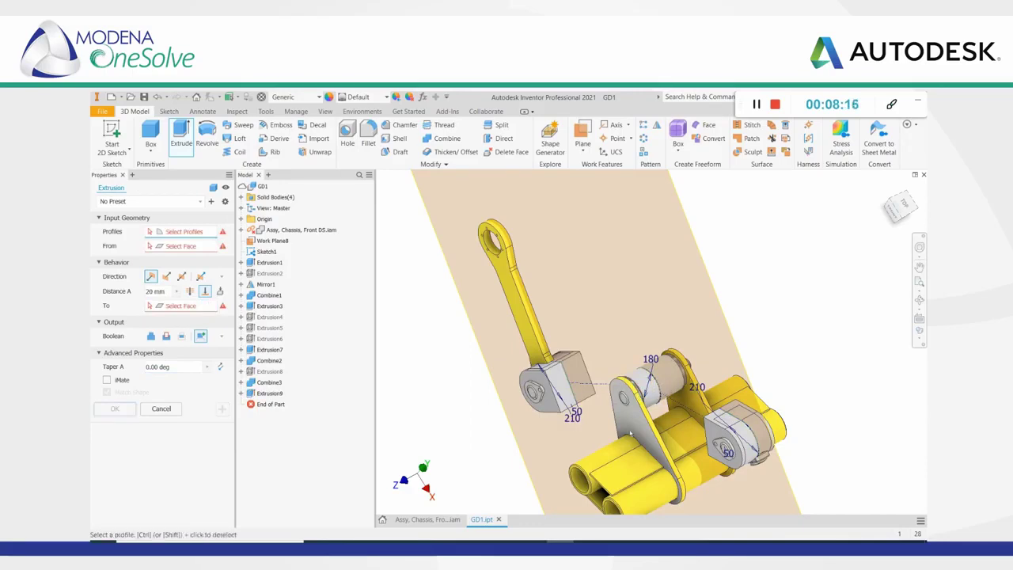
{"action": "left_click", "coordinate": [587, 548]}
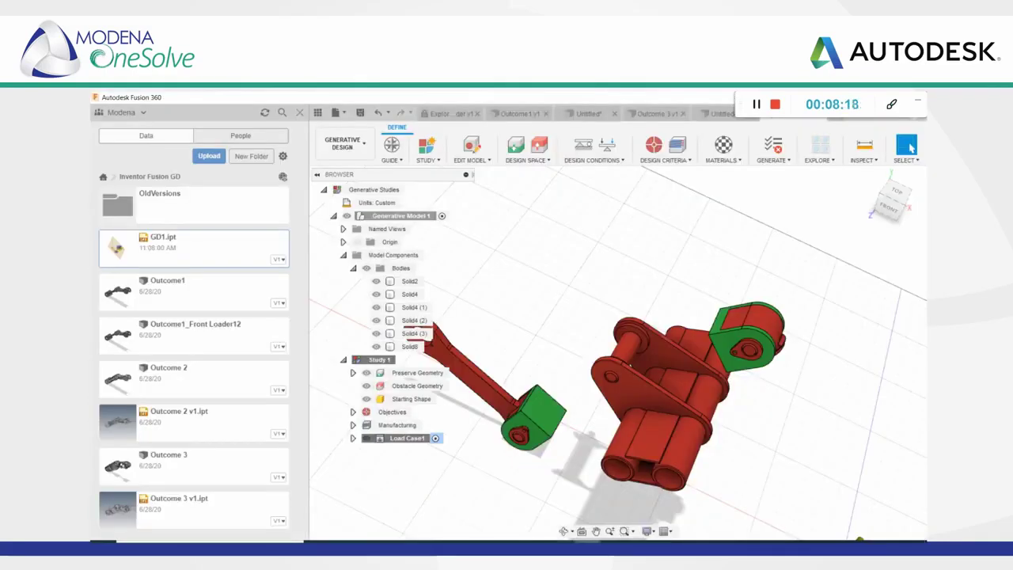
Switch the updated model to the Design workspace and inspect the added cylinder between the two plates
{"action": "middle_click_drag", "start_coordinate": [705, 462], "coordinate": [739, 468], "text": "shift"}
{"action": "left_click", "coordinate": [409, 294]}
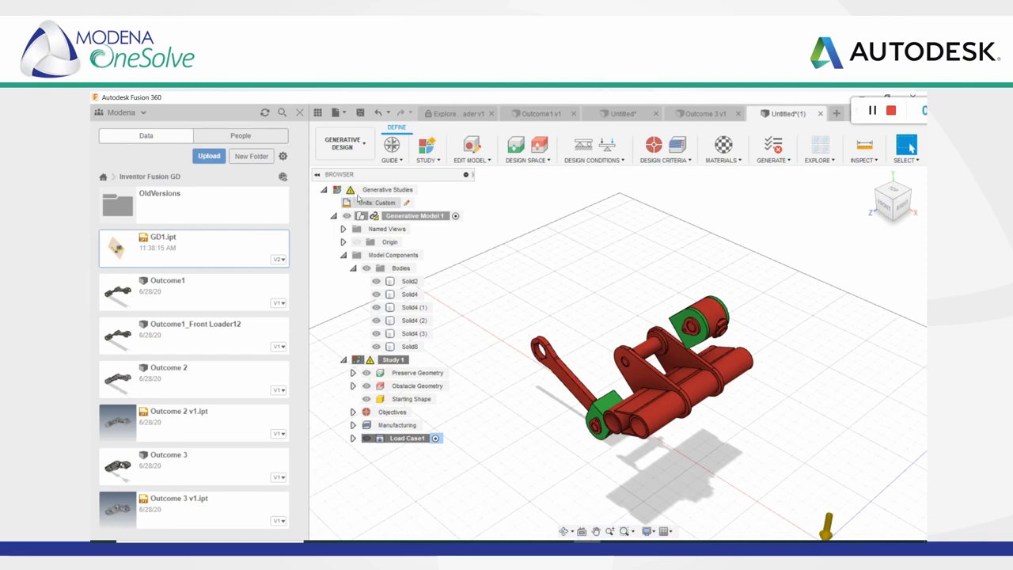
{"action": "left_click", "coordinate": [351, 147]}
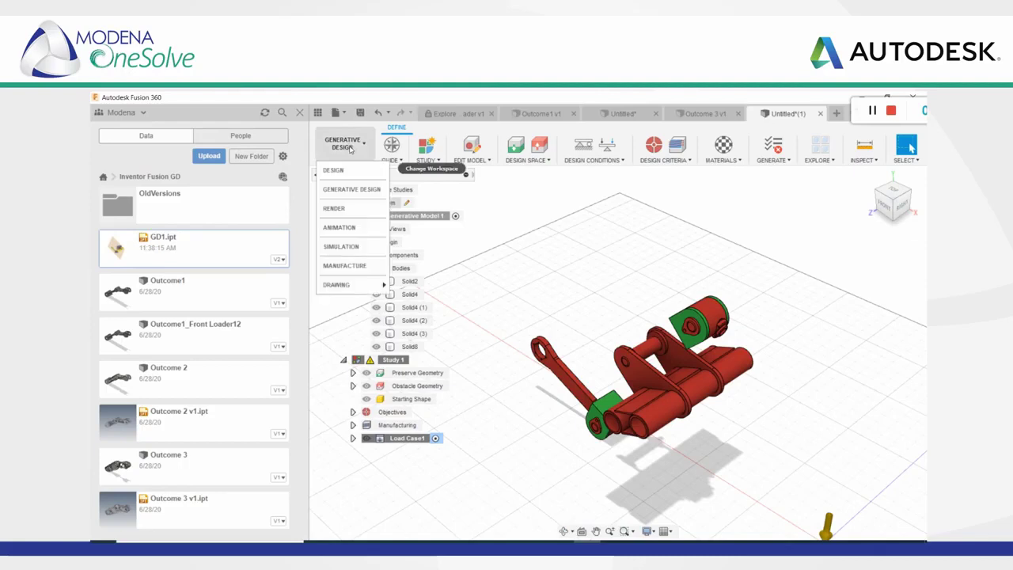
{"action": "left_click", "coordinate": [333, 170]}
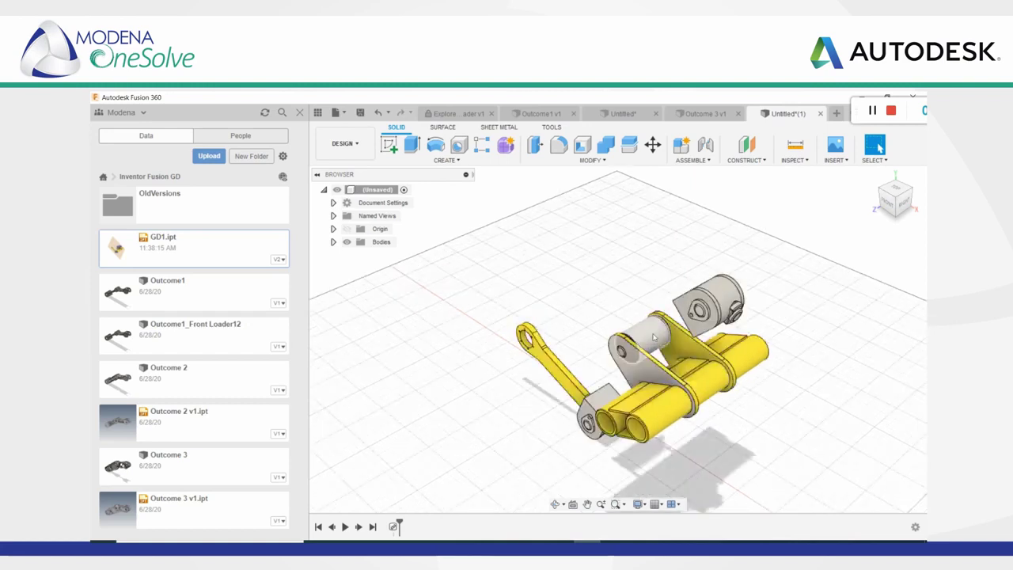
{"action": "left_click", "coordinate": [652, 337]}
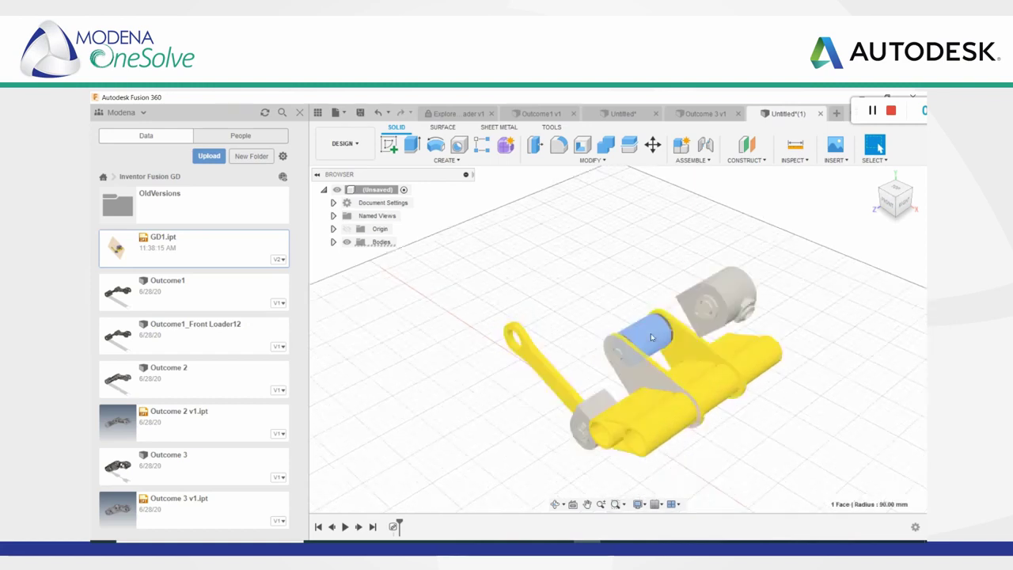
{"action": "scroll", "coordinate": [650, 336], "scroll_direction": "up", "scroll_amount": 2}
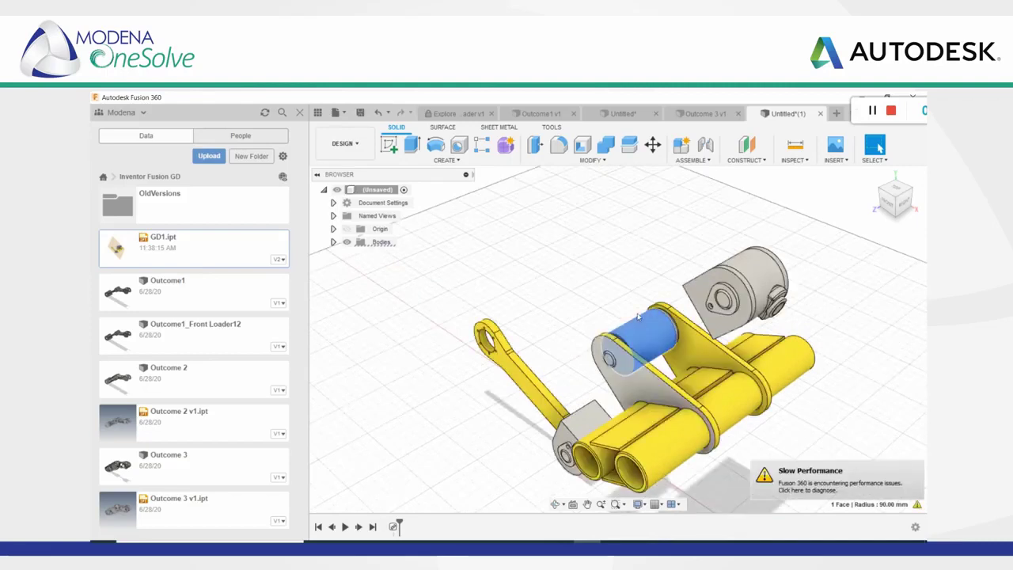
{"action": "middle_click_drag", "start_coordinate": [622, 302], "coordinate": [632, 283], "text": "shift"}
{"action": "left_click", "coordinate": [631, 283]}
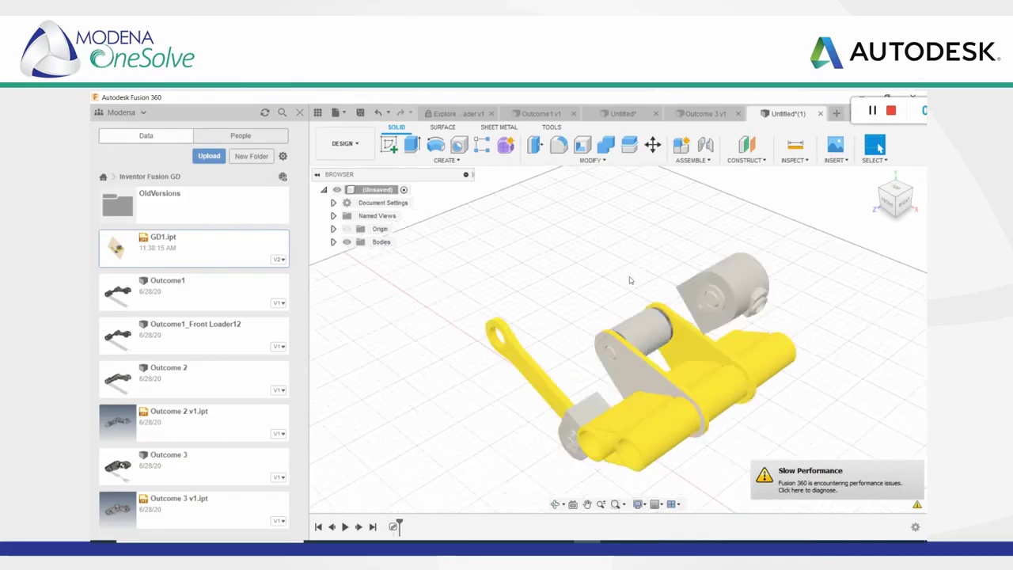
Return to the Generative Design workspace and add the cylinder between the plates to the preserve geometry
{"action": "left_click", "coordinate": [346, 143]}
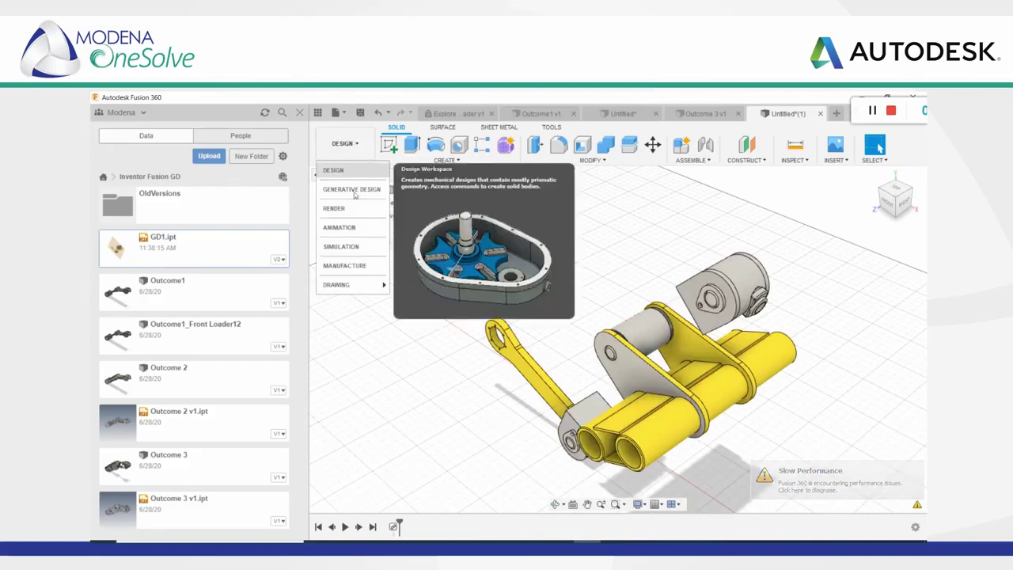
{"action": "left_click", "coordinate": [355, 191]}
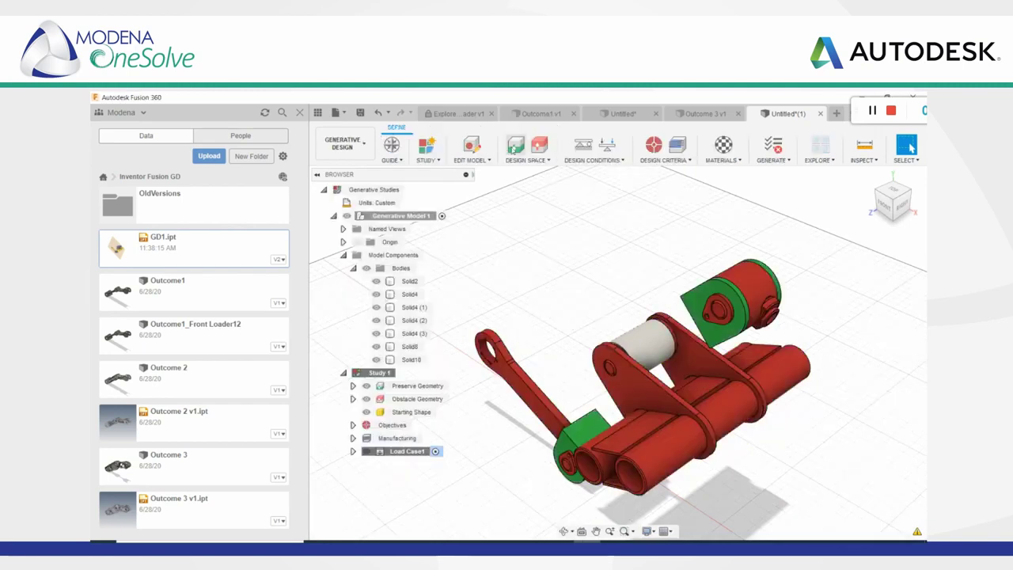
{"action": "left_click", "coordinate": [515, 144]}
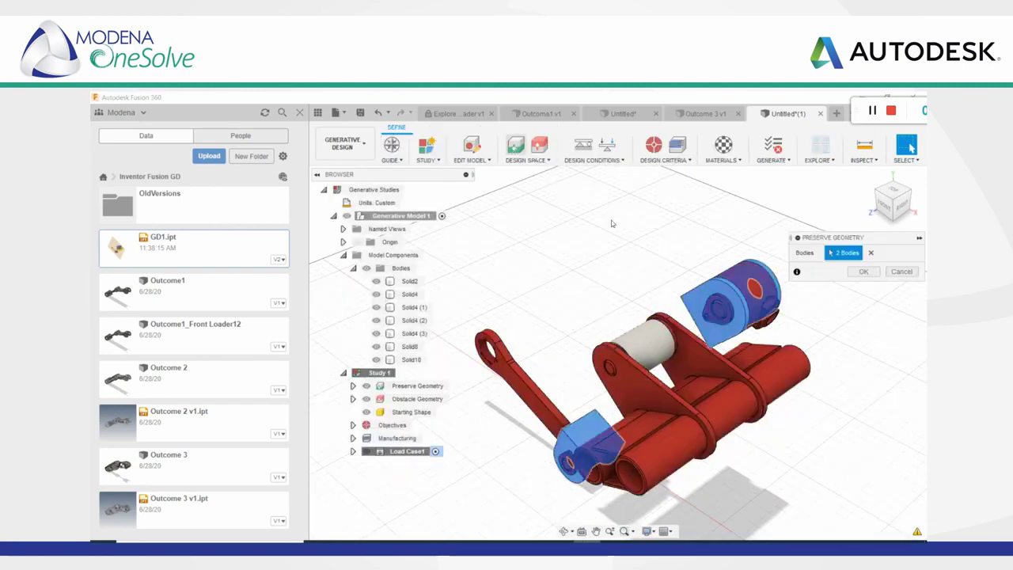
{"action": "left_click", "coordinate": [643, 339]}
{"action": "left_click", "coordinate": [863, 271]}
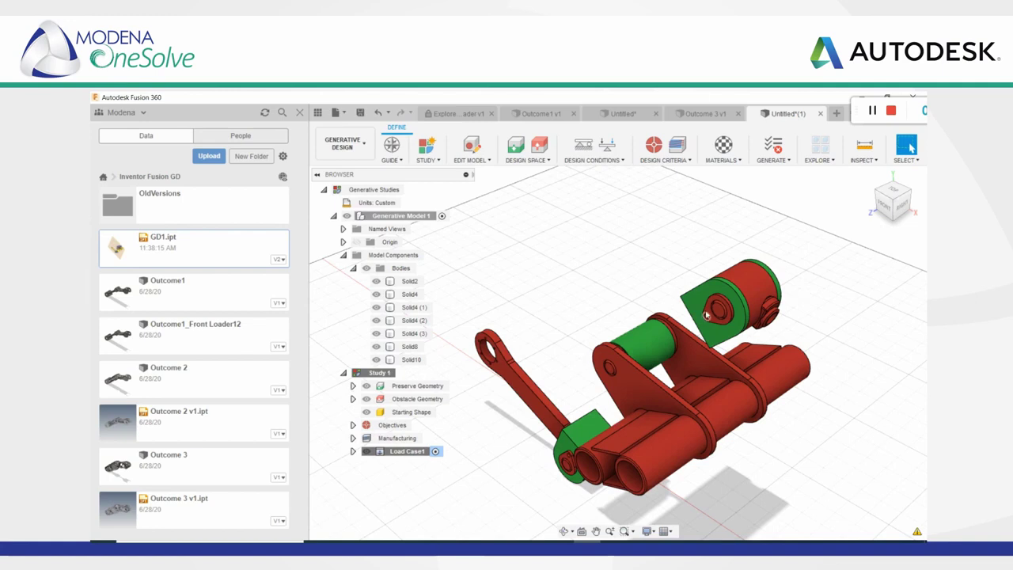
Examine the preserve and obstacle bodies and review the study's objectives and limits, including Minimize Mass and the safety factor
{"action": "scroll", "coordinate": [691, 316], "scroll_direction": "down", "scroll_amount": 1}
{"action": "middle_click_drag", "start_coordinate": [621, 372], "coordinate": [546, 425], "text": "shift"}
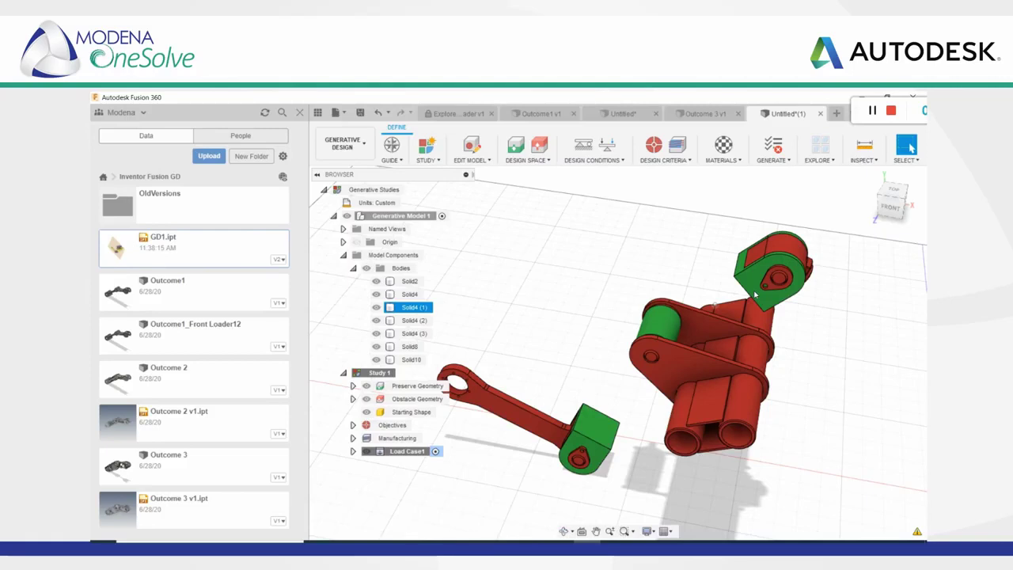
{"action": "middle_click_drag", "start_coordinate": [781, 421], "coordinate": [776, 421], "text": "shift"}
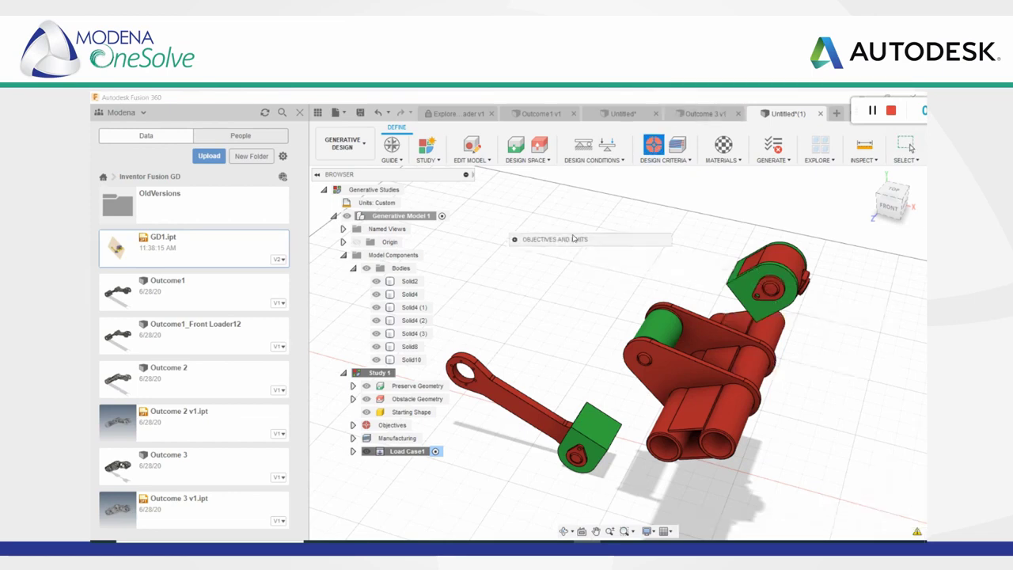
{"action": "left_click", "coordinate": [512, 236]}
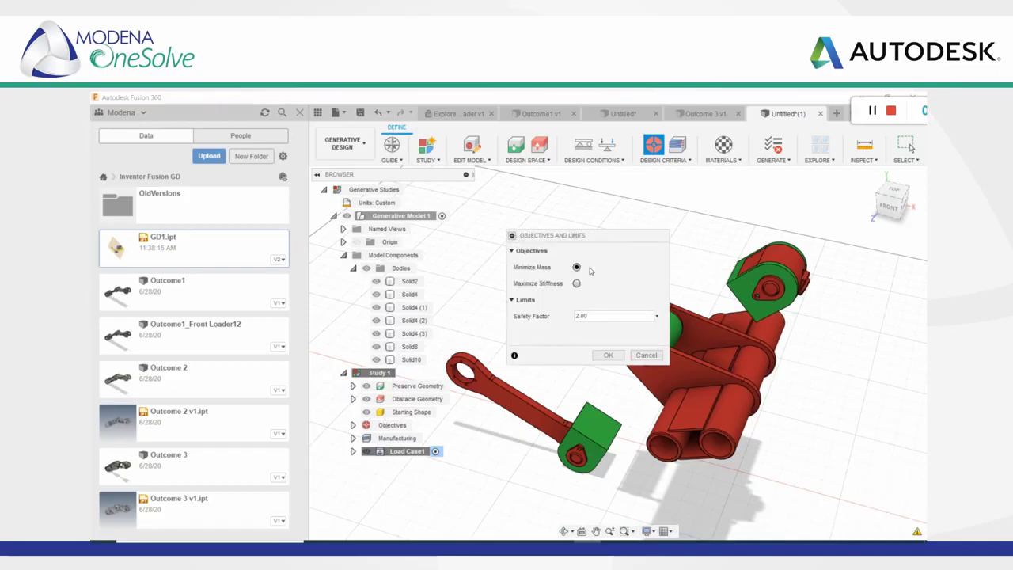
{"action": "left_click", "coordinate": [512, 235]}
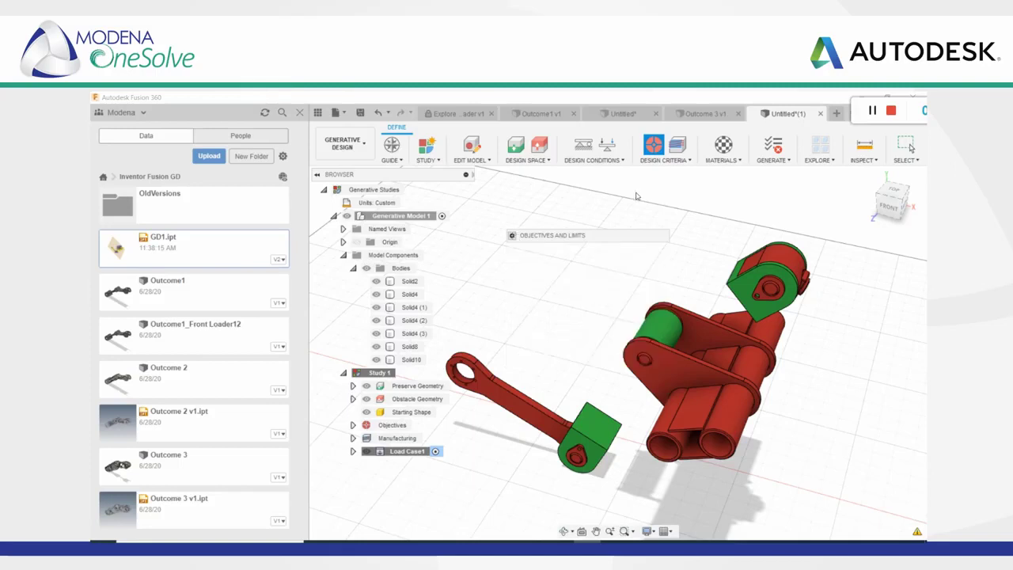
Review the manufacturing criteria, including the additive and 3-axis milling settings, and close the calendar reminders window
{"action": "left_click", "coordinate": [680, 147]}
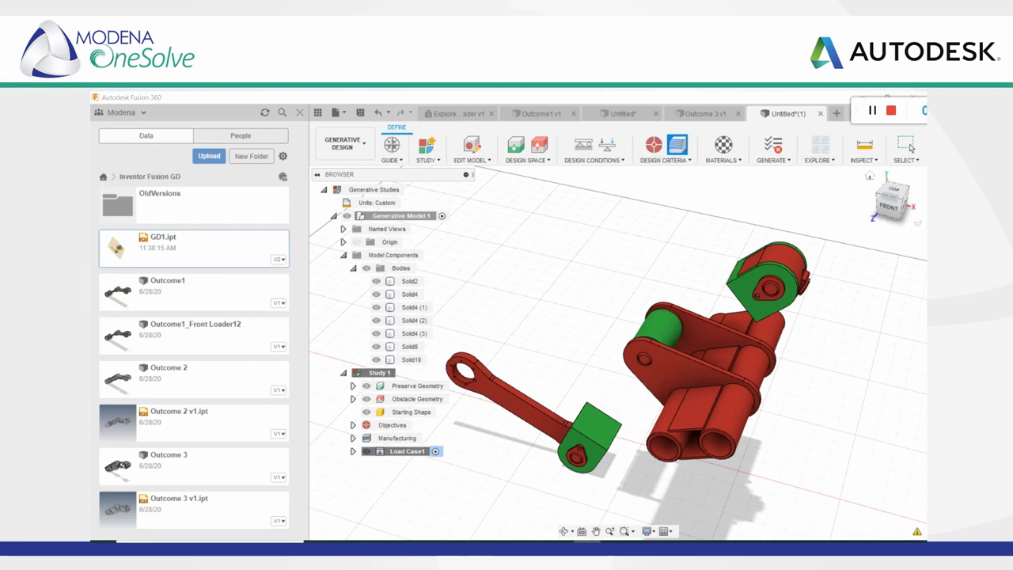
{"action": "left_click_drag", "start_coordinate": [902, 346], "coordinate": [522, 153]}
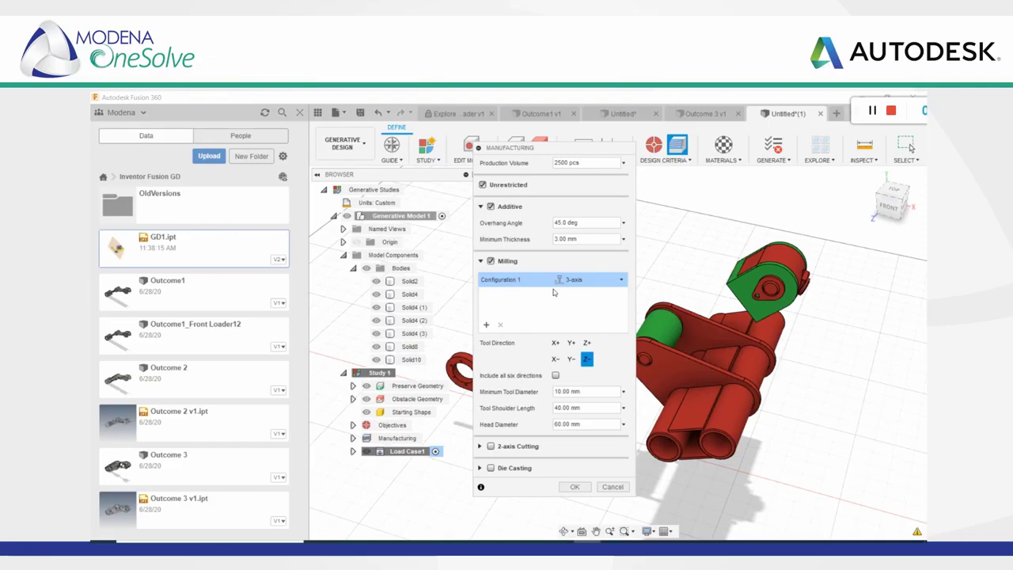
{"action": "left_click", "coordinate": [479, 148]}
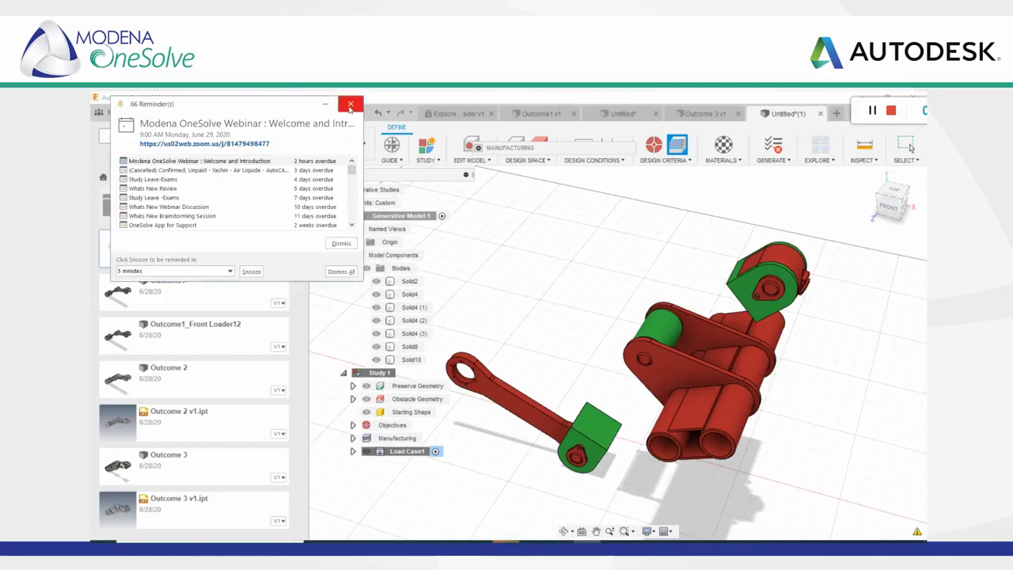
{"action": "left_click", "coordinate": [350, 105]}
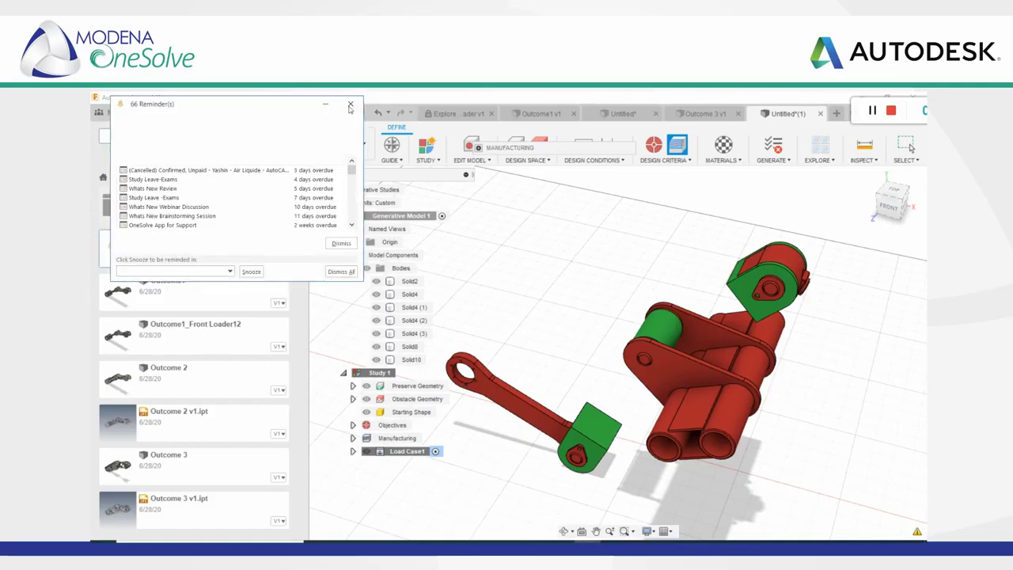
Switch to the solved loader document Explore...ader v1 and browse its converged generative outcomes
{"action": "left_click", "coordinate": [455, 114]}
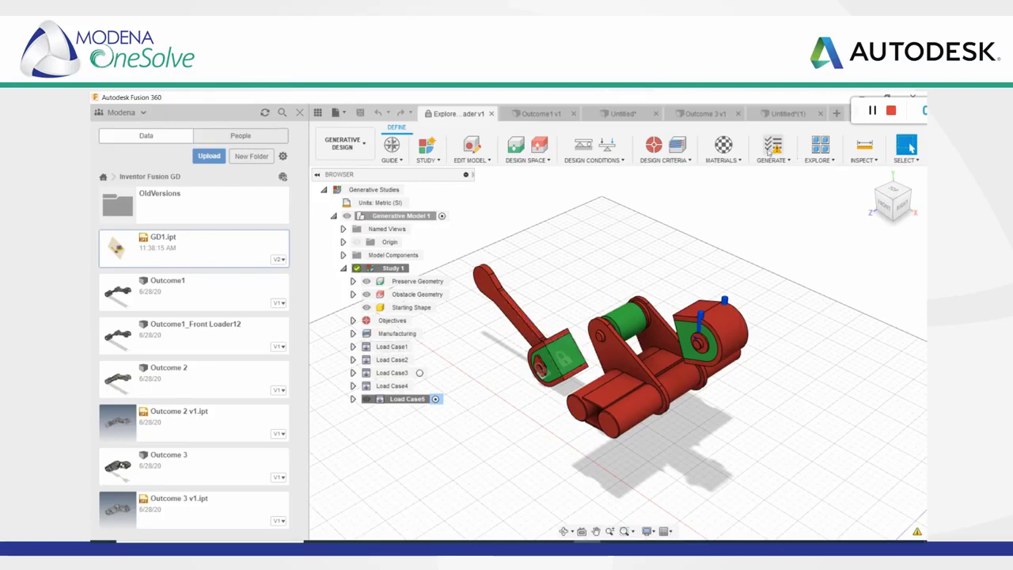
{"action": "left_click", "coordinate": [819, 146]}
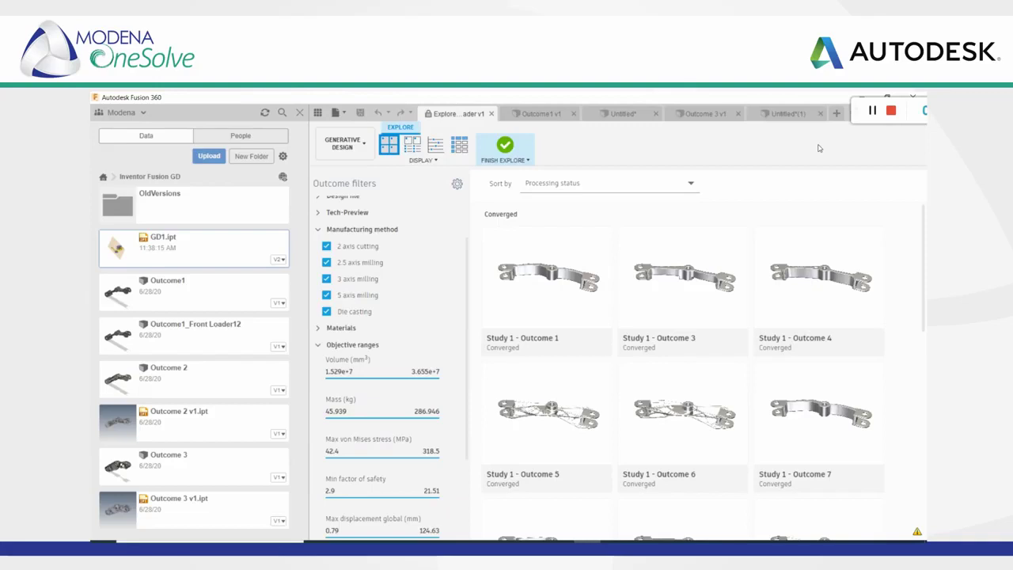
{"action": "scroll", "coordinate": [650, 286], "scroll_direction": "down", "scroll_amount": 3}
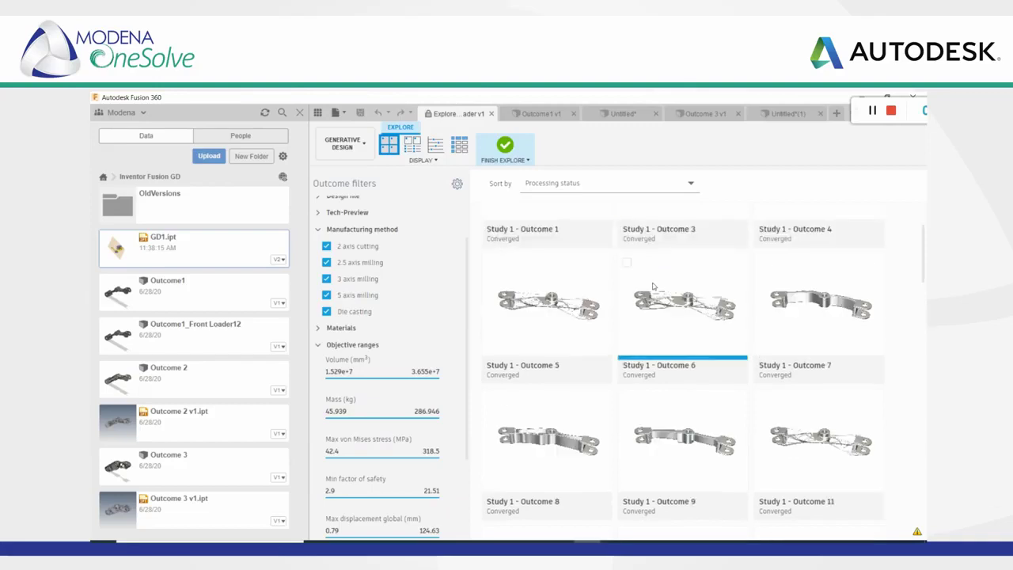
{"action": "scroll", "coordinate": [654, 285], "scroll_direction": "down", "scroll_amount": 10}
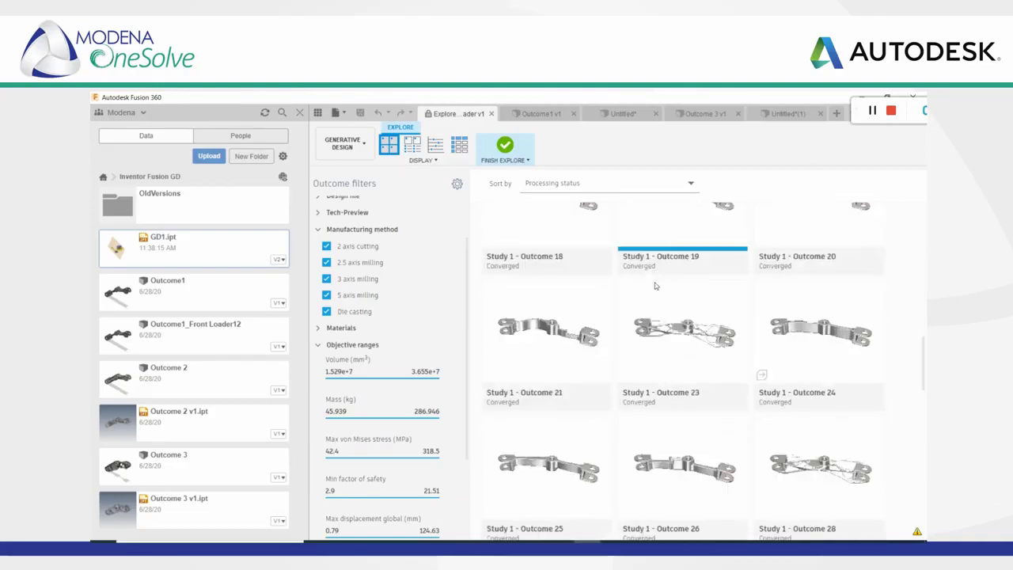
Browse the remaining converged and completed outcomes and hide the project file list
{"action": "scroll", "coordinate": [655, 286], "scroll_direction": "down", "scroll_amount": 6}
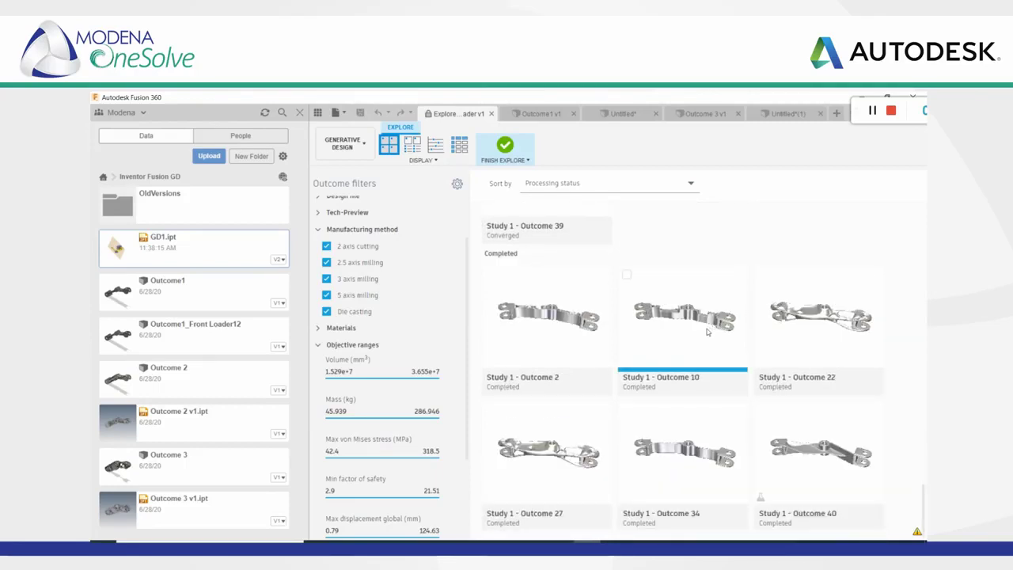
{"action": "scroll", "coordinate": [712, 331], "scroll_direction": "up", "scroll_amount": 5}
{"action": "scroll", "coordinate": [707, 332], "scroll_direction": "up", "scroll_amount": 10}
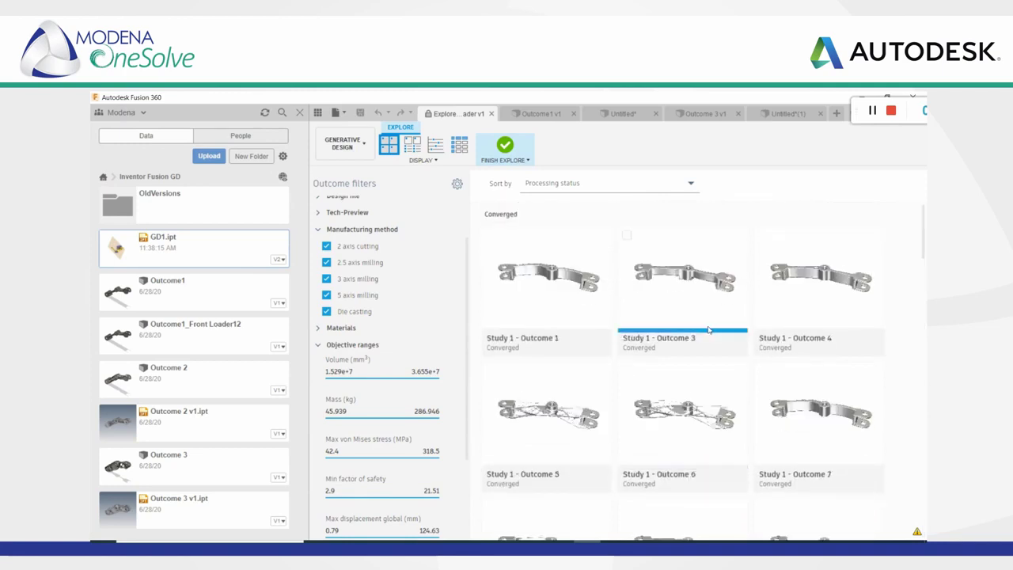
{"action": "scroll", "coordinate": [431, 281], "scroll_direction": "up", "scroll_amount": 2}
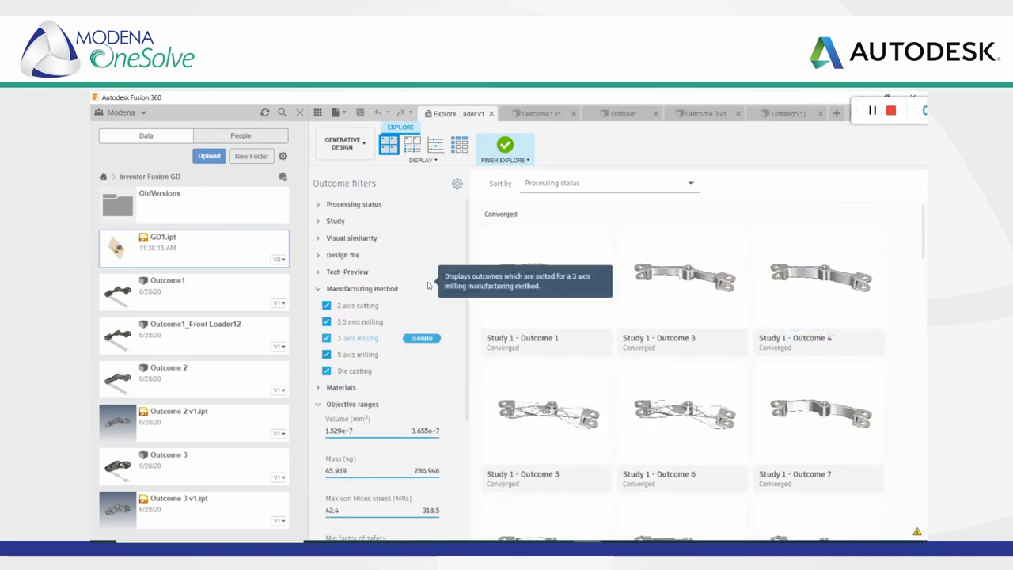
{"action": "left_click", "coordinate": [301, 115]}
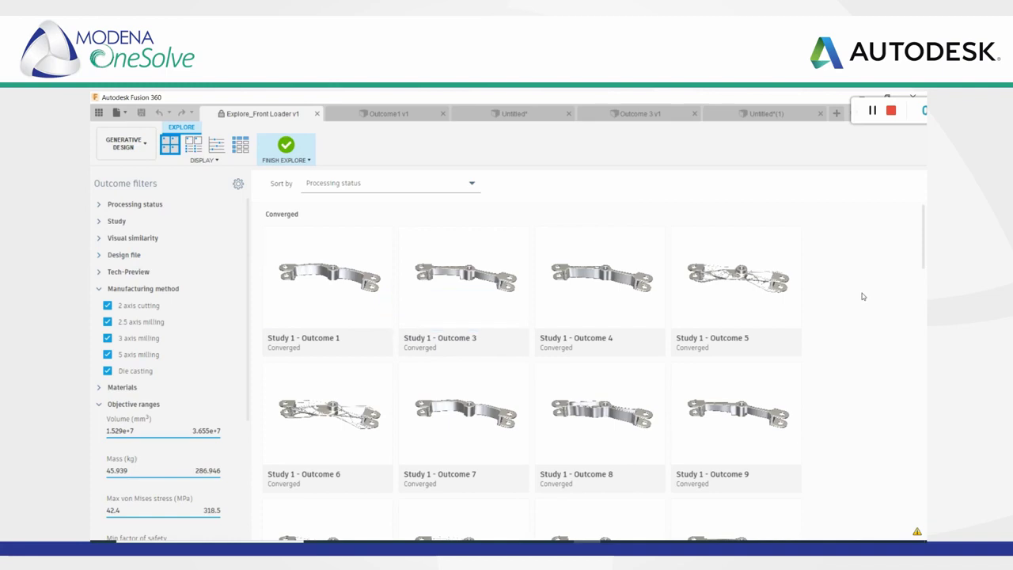
Examine the converged and completed front loader outcomes across the whole thumbnail gallery
{"action": "scroll", "coordinate": [863, 297], "scroll_direction": "down", "scroll_amount": 1}
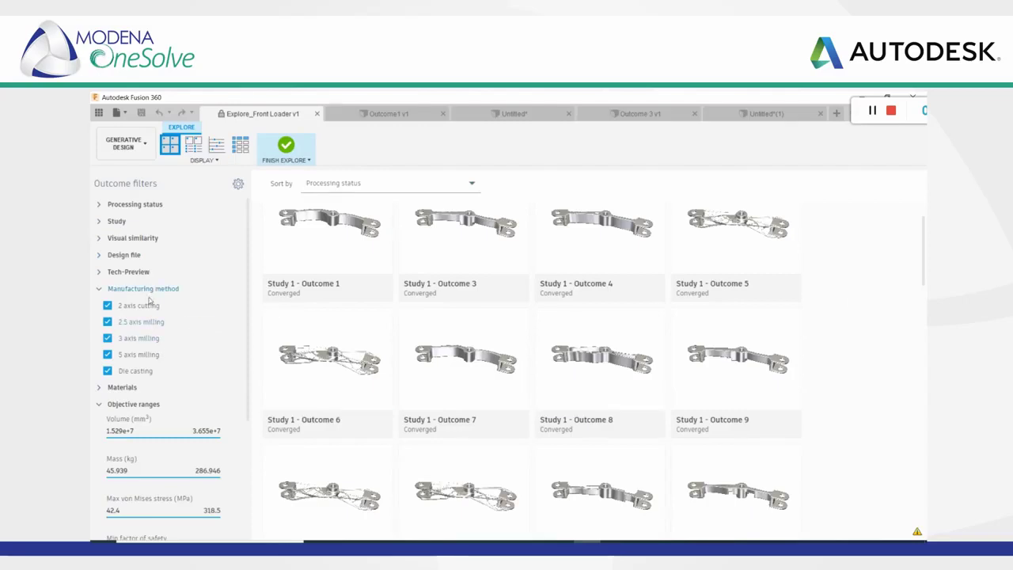
{"action": "scroll", "coordinate": [554, 360], "scroll_direction": "down", "scroll_amount": 1}
{"action": "scroll", "coordinate": [554, 360], "scroll_direction": "down", "scroll_amount": 5}
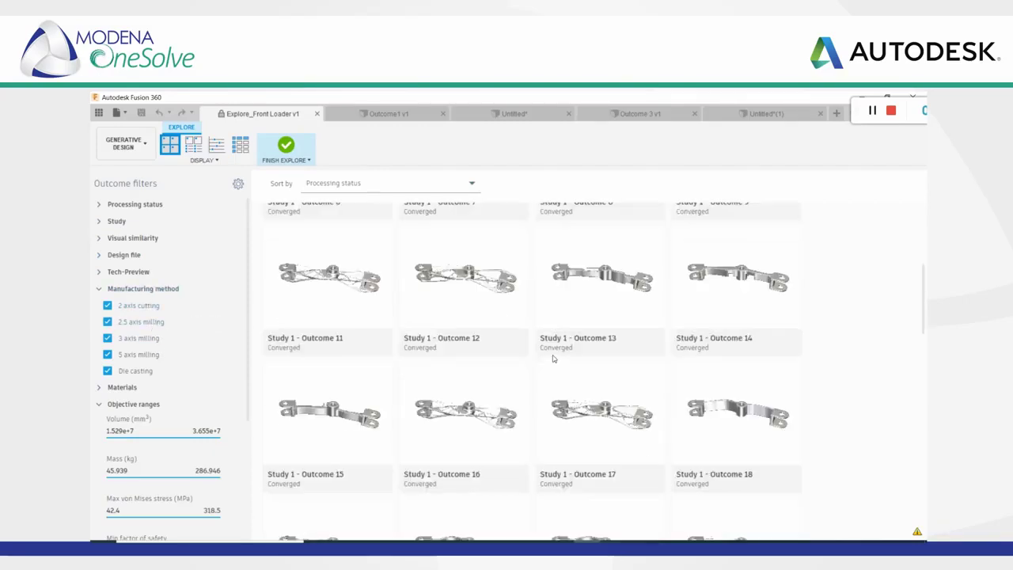
{"action": "scroll", "coordinate": [554, 358], "scroll_direction": "down", "scroll_amount": 6}
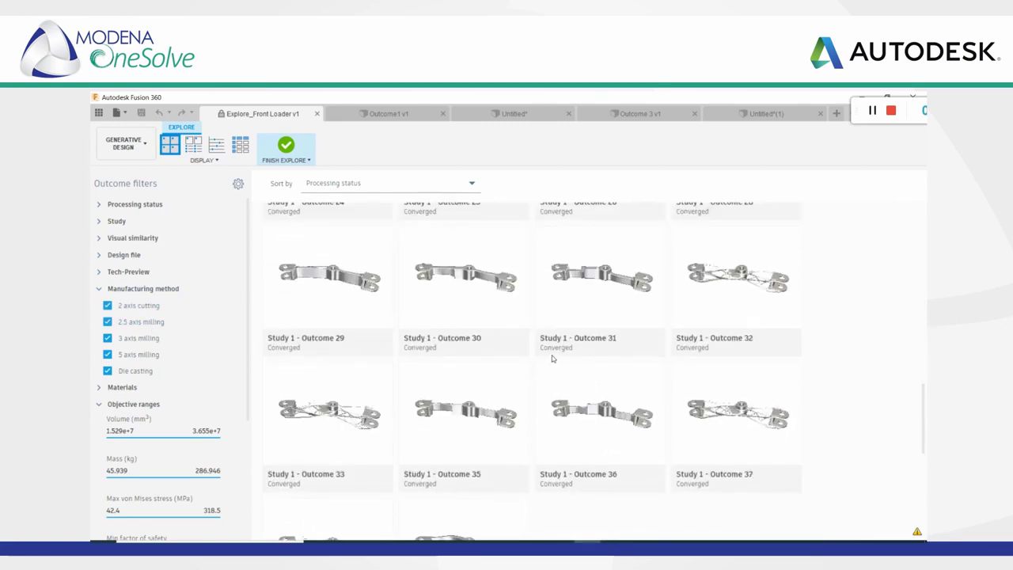
{"action": "scroll", "coordinate": [464, 362], "scroll_direction": "down", "scroll_amount": 4}
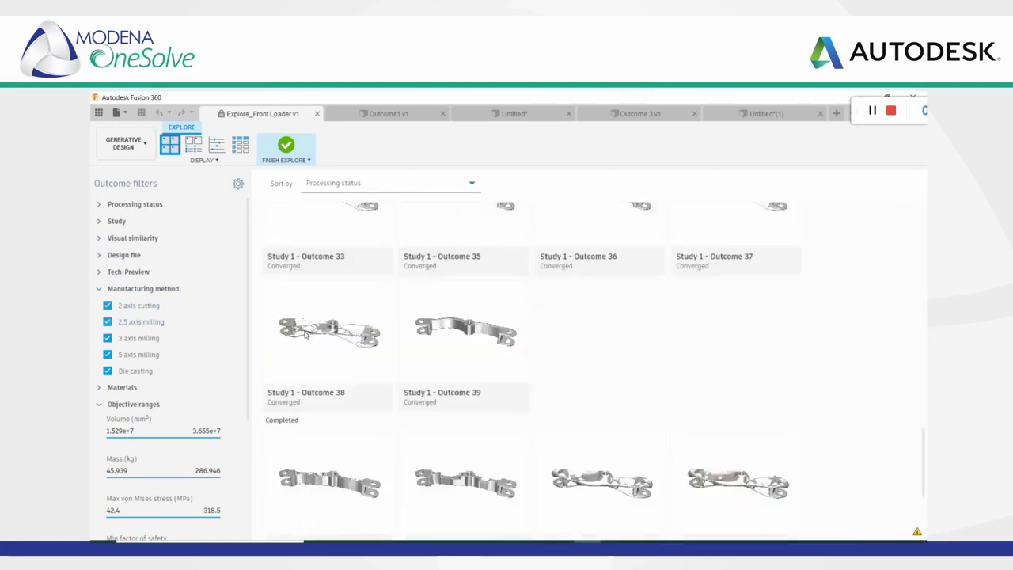
{"action": "scroll", "coordinate": [174, 326], "scroll_direction": "down", "scroll_amount": 2}
{"action": "scroll", "coordinate": [174, 326], "scroll_direction": "down", "scroll_amount": 1}
{"action": "scroll", "coordinate": [166, 316], "scroll_direction": "up", "scroll_amount": 2}
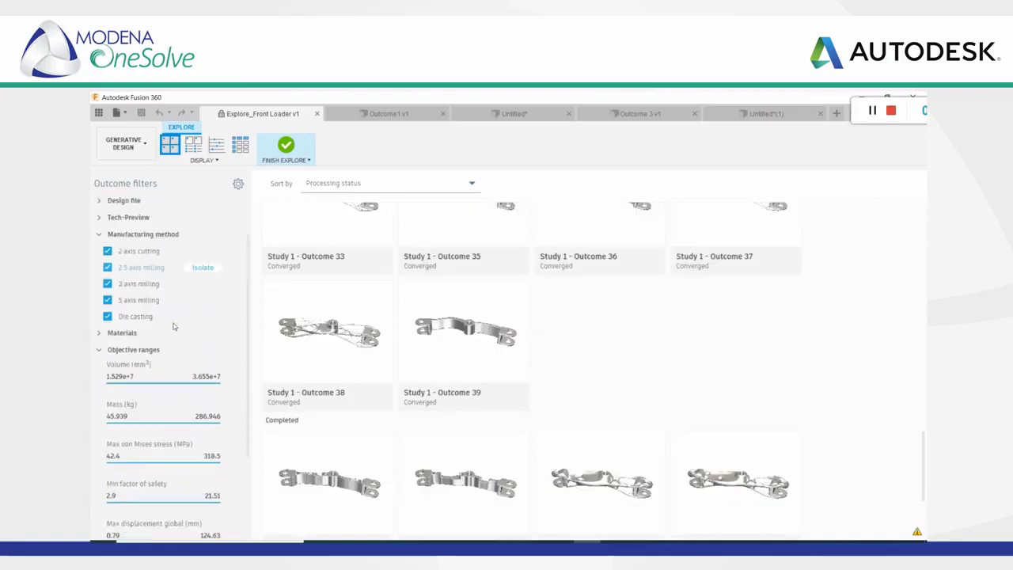
Limit the manufacturing method filter to 2 axis cutting and 2.5 axis milling and browse the matching outcomes
{"action": "left_click", "coordinate": [108, 251]}
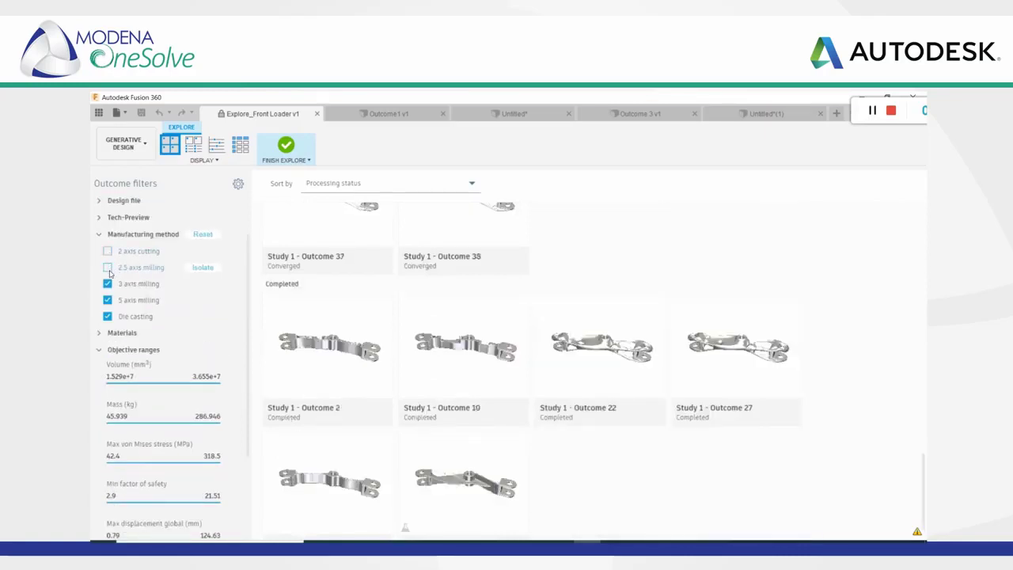
{"action": "left_click", "coordinate": [108, 283]}
{"action": "left_click", "coordinate": [108, 300]}
{"action": "left_click", "coordinate": [107, 316]}
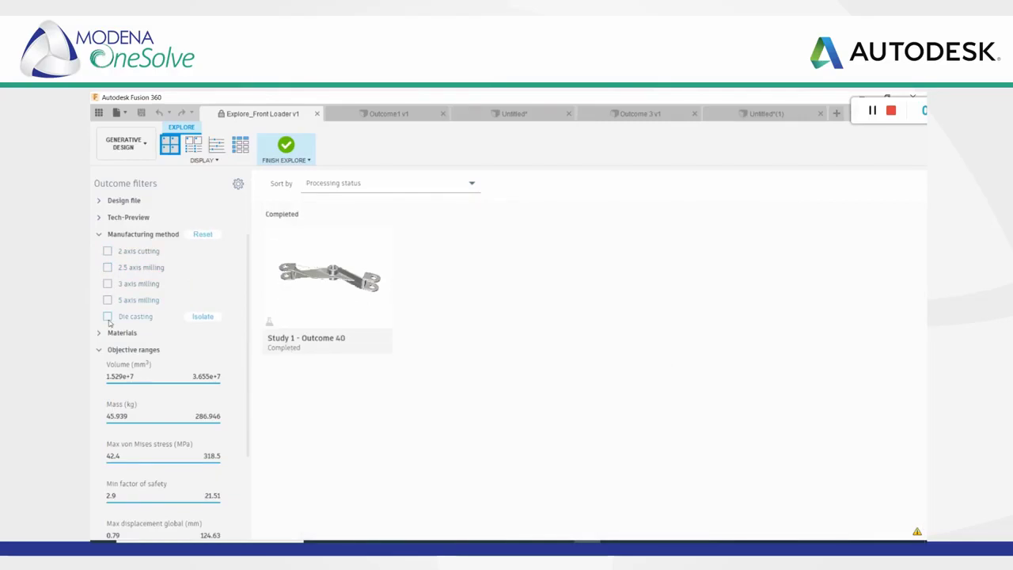
{"action": "left_click", "coordinate": [109, 250]}
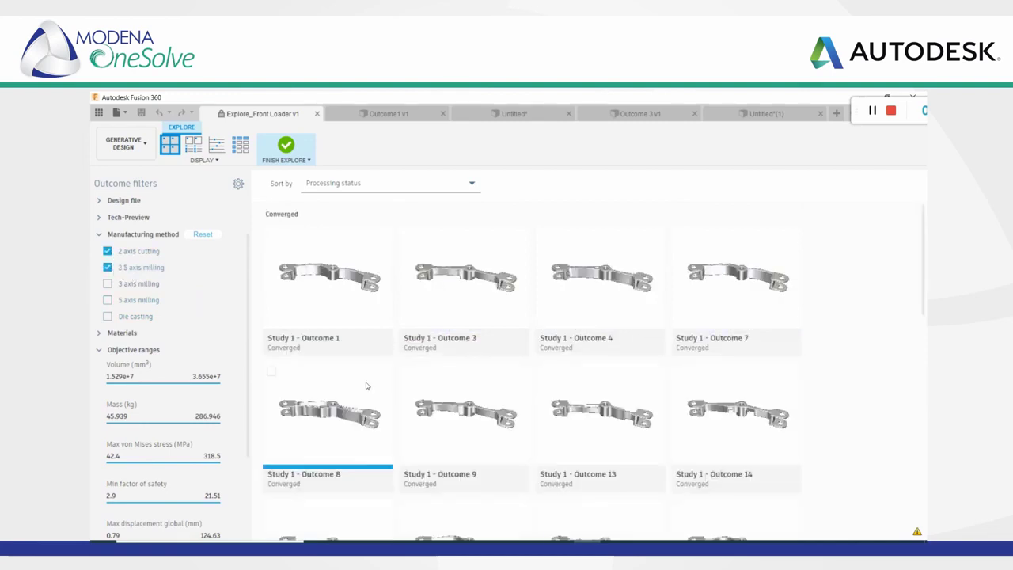
{"action": "scroll", "coordinate": [365, 382], "scroll_direction": "down", "scroll_amount": 3}
Include 3 axis milling, 5 axis milling and die casting in the manufacturing method filter again
{"action": "left_click", "coordinate": [107, 283]}
{"action": "left_click", "coordinate": [108, 300]}
{"action": "left_click", "coordinate": [107, 316]}
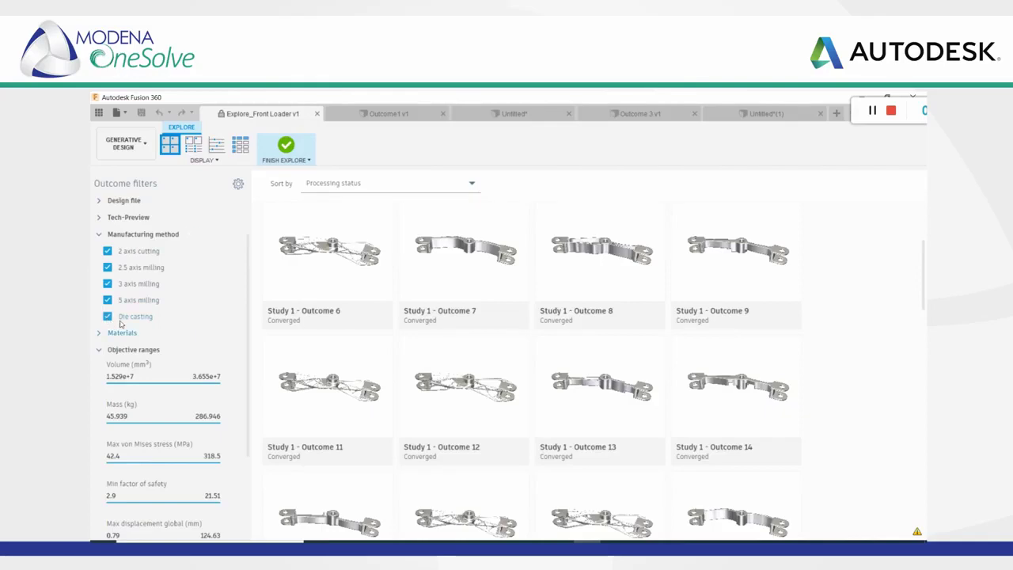
Exclude Aluminum 6061 and Stainless Steel 316L from the outcomes with the materials filter, keeping Aluminum A356 T6 included
{"action": "left_click", "coordinate": [100, 334]}
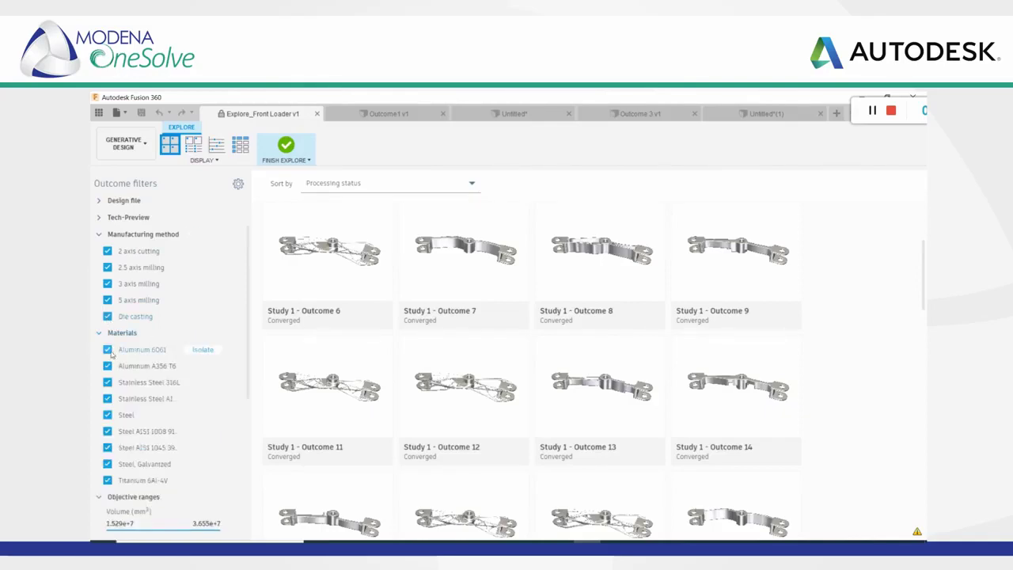
{"action": "left_click", "coordinate": [108, 366]}
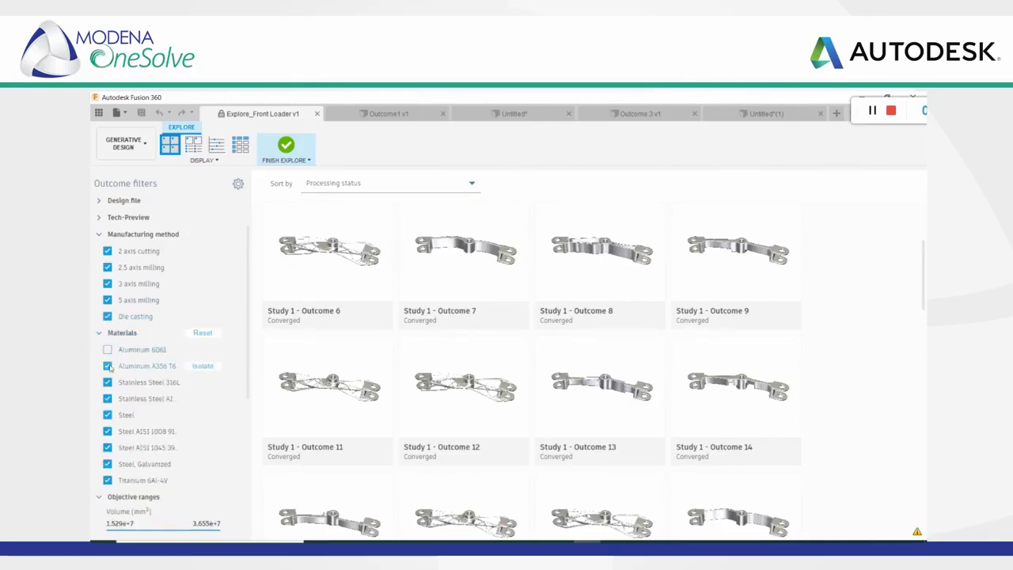
{"action": "left_click", "coordinate": [108, 382]}
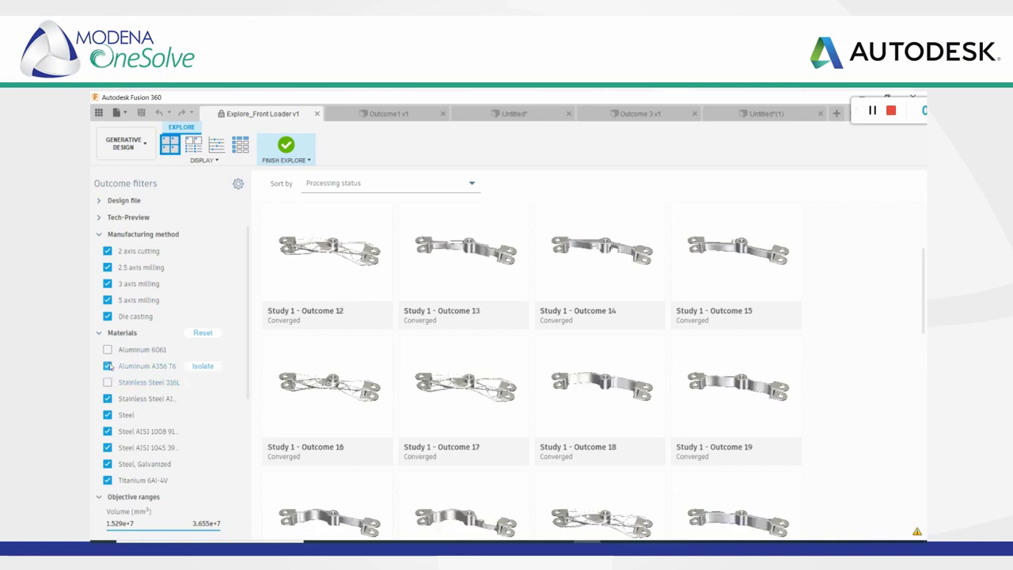
{"action": "left_click", "coordinate": [108, 365]}
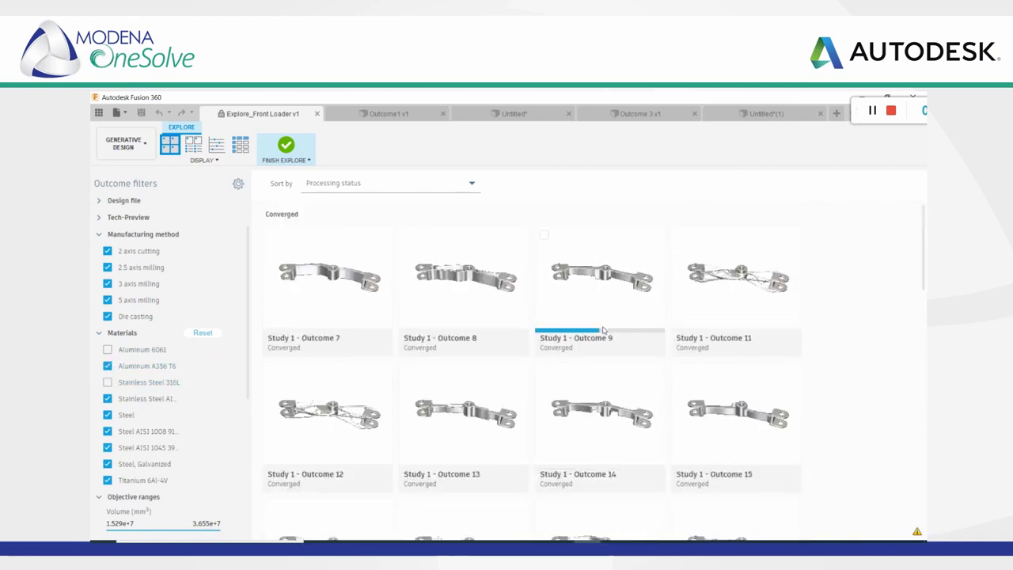
Include Aluminum 6061 and Stainless Steel 316L in the materials filter again and collapse the material list
{"action": "left_click", "coordinate": [108, 349]}
{"action": "left_click", "coordinate": [107, 382]}
{"action": "left_click", "coordinate": [99, 333]}
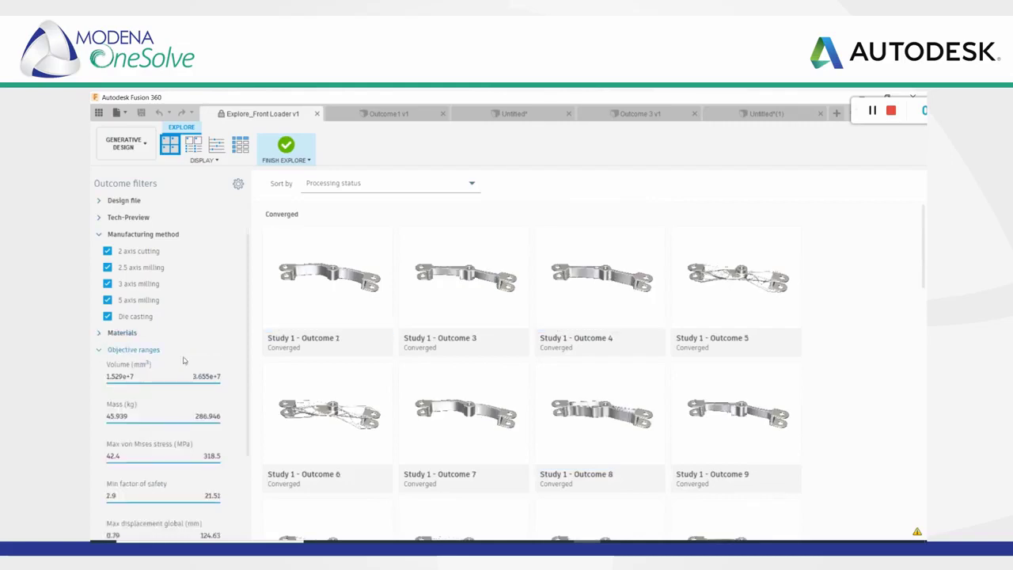
Narrow the mass objective range to 98.983–178.55 kg and browse the matching outcomes
{"action": "scroll", "coordinate": [174, 356], "scroll_direction": "down", "scroll_amount": 3}
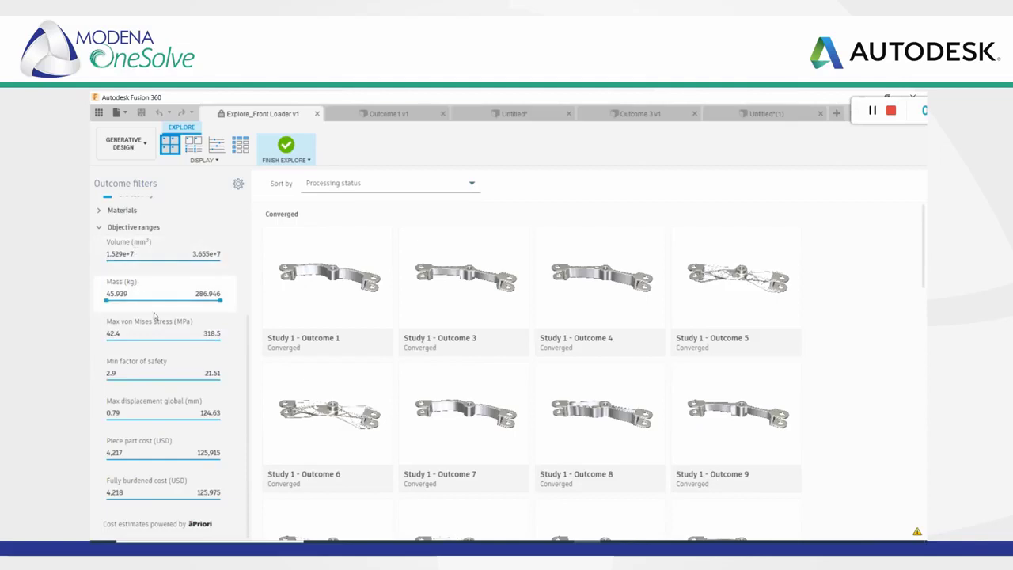
{"action": "left_click_drag", "start_coordinate": [106, 300], "coordinate": [132, 302]}
{"action": "left_click_drag", "start_coordinate": [220, 302], "coordinate": [169, 303]}
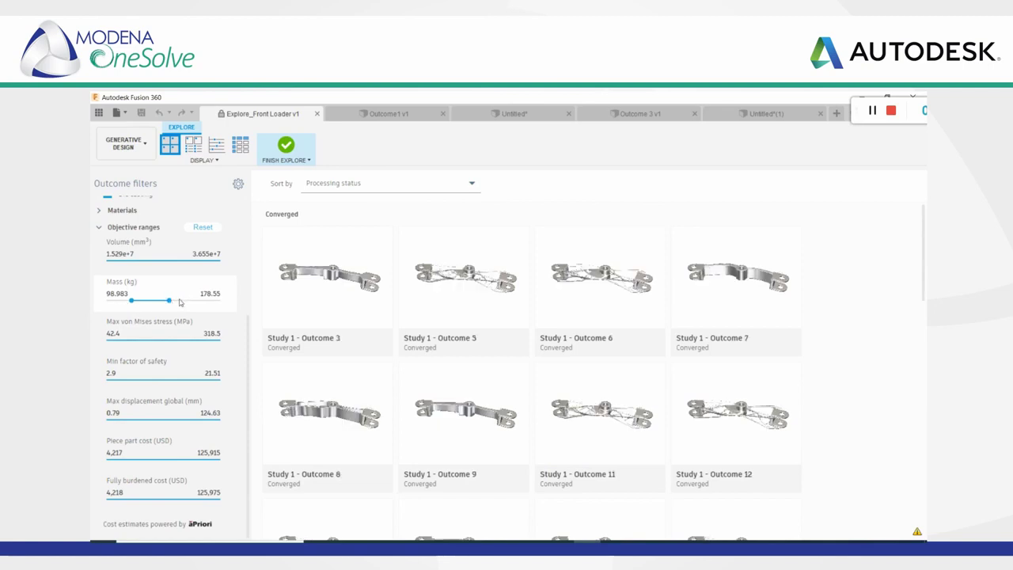
{"action": "scroll", "coordinate": [472, 357], "scroll_direction": "down", "scroll_amount": 3}
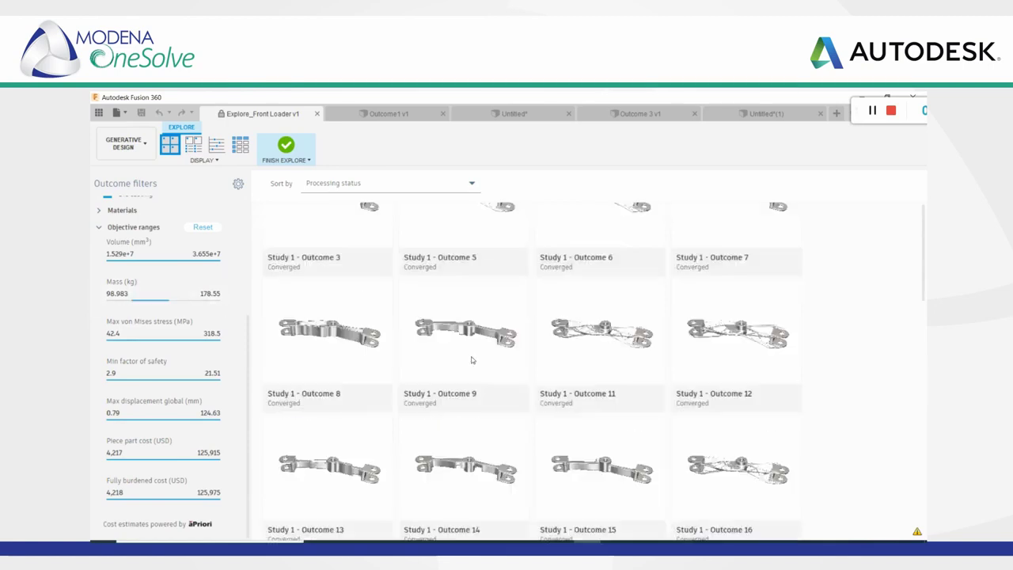
{"action": "scroll", "coordinate": [471, 359], "scroll_direction": "up", "scroll_amount": 3}
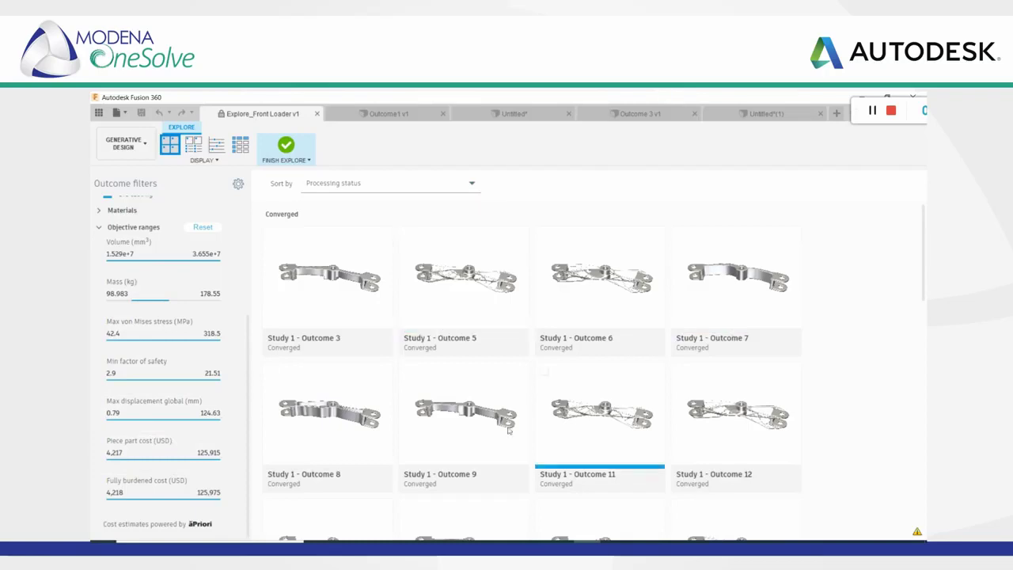
{"action": "scroll", "coordinate": [533, 395], "scroll_direction": "down", "scroll_amount": 3}
{"action": "scroll", "coordinate": [534, 395], "scroll_direction": "down", "scroll_amount": 2}
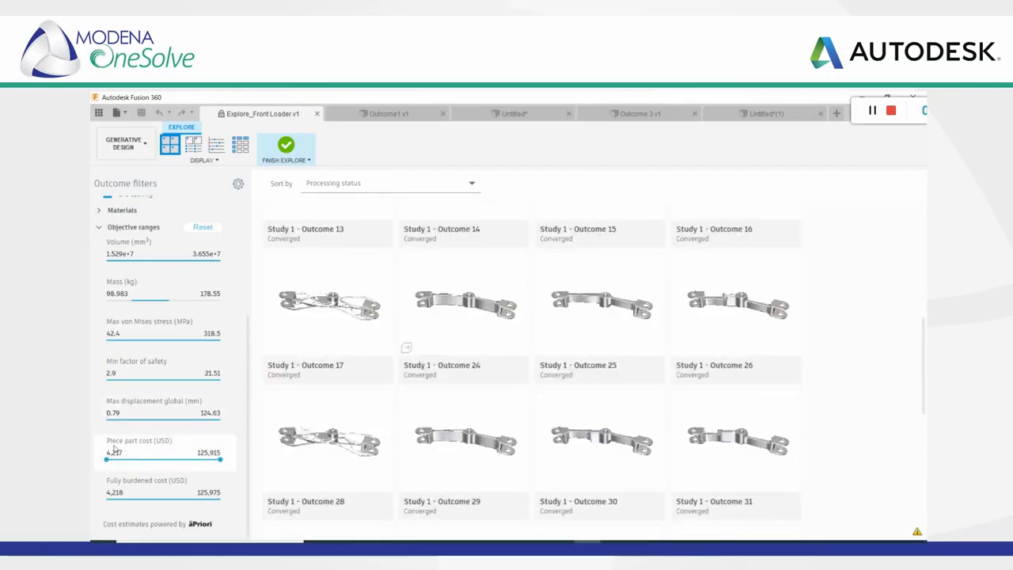
Lower the maximum piece part cost to 38,572 USD and browse the matching outcomes
{"action": "left_click_drag", "start_coordinate": [221, 460], "coordinate": [139, 458]}
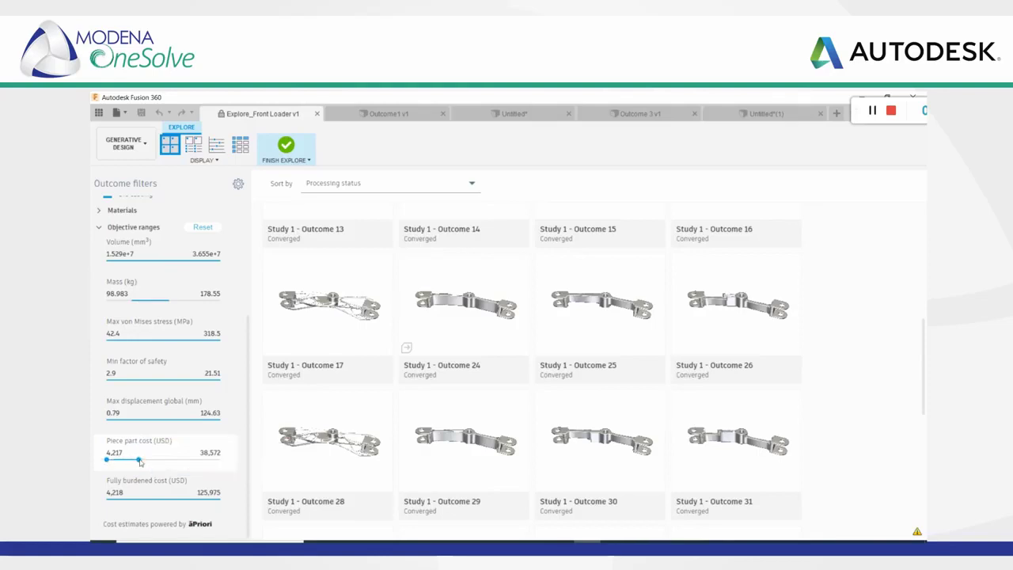
{"action": "scroll", "coordinate": [565, 396], "scroll_direction": "up", "scroll_amount": 5}
{"action": "scroll", "coordinate": [568, 397], "scroll_direction": "down", "scroll_amount": 10}
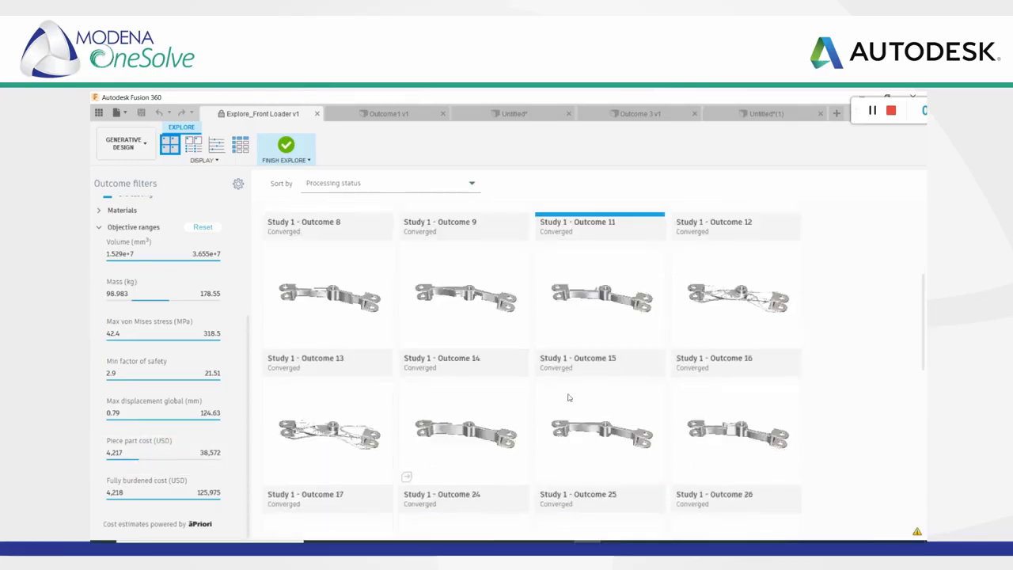
{"action": "scroll", "coordinate": [443, 380], "scroll_direction": "down", "scroll_amount": 2}
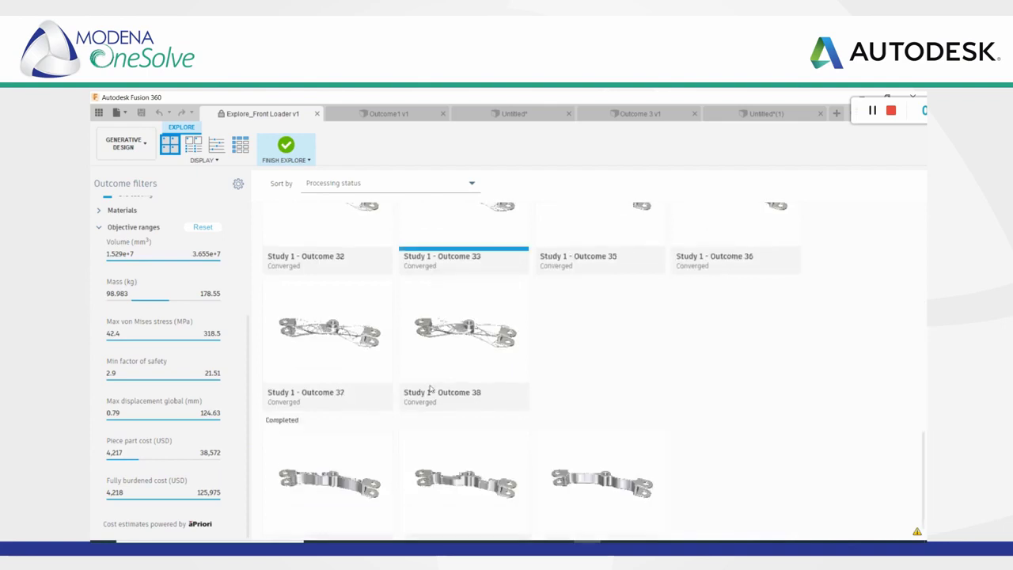
{"action": "scroll", "coordinate": [430, 387], "scroll_direction": "up", "scroll_amount": 8}
{"action": "scroll", "coordinate": [431, 388], "scroll_direction": "up", "scroll_amount": 2}
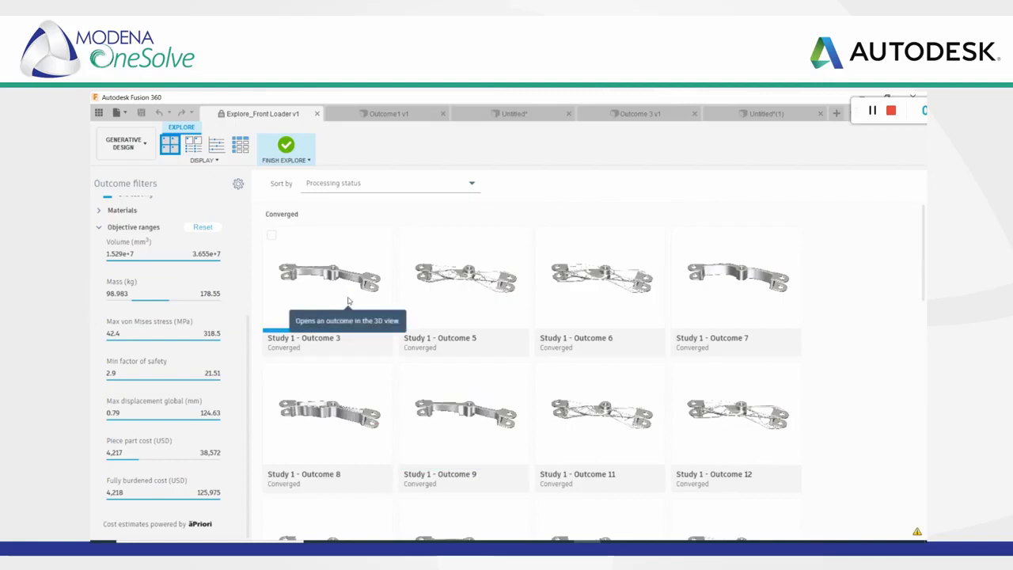
Open Outcome 5, compare it side by side with Outcome 7, and orbit both models
{"action": "double_click", "coordinate": [465, 286]}
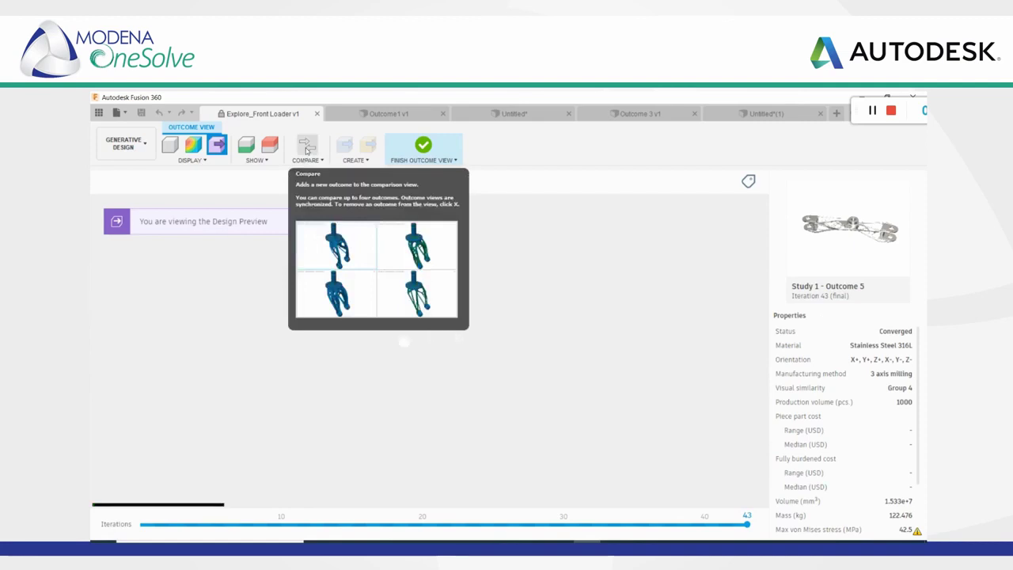
{"action": "left_click", "coordinate": [306, 149]}
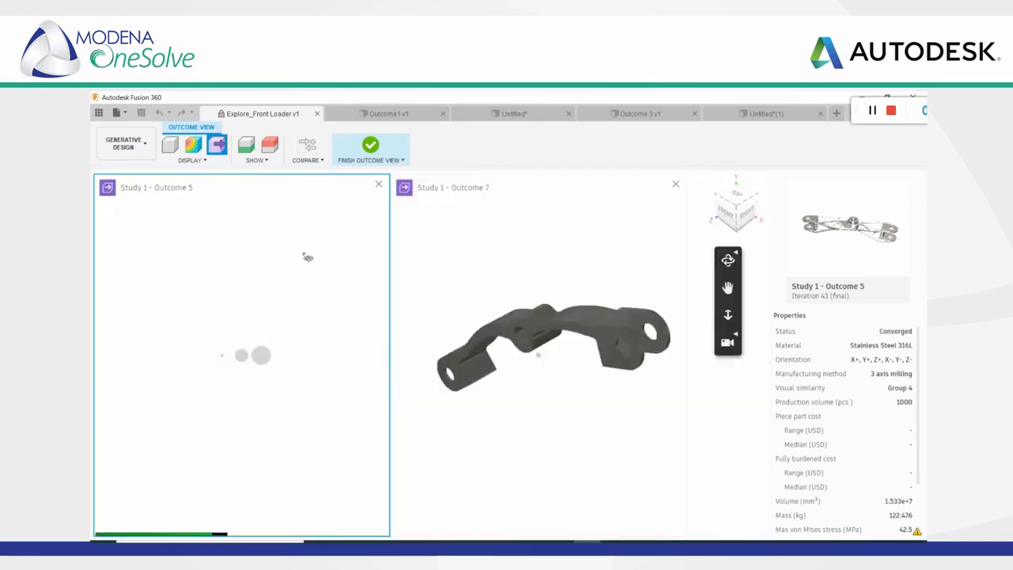
{"action": "middle_click_drag", "start_coordinate": [619, 317], "coordinate": [630, 339], "text": "shift"}
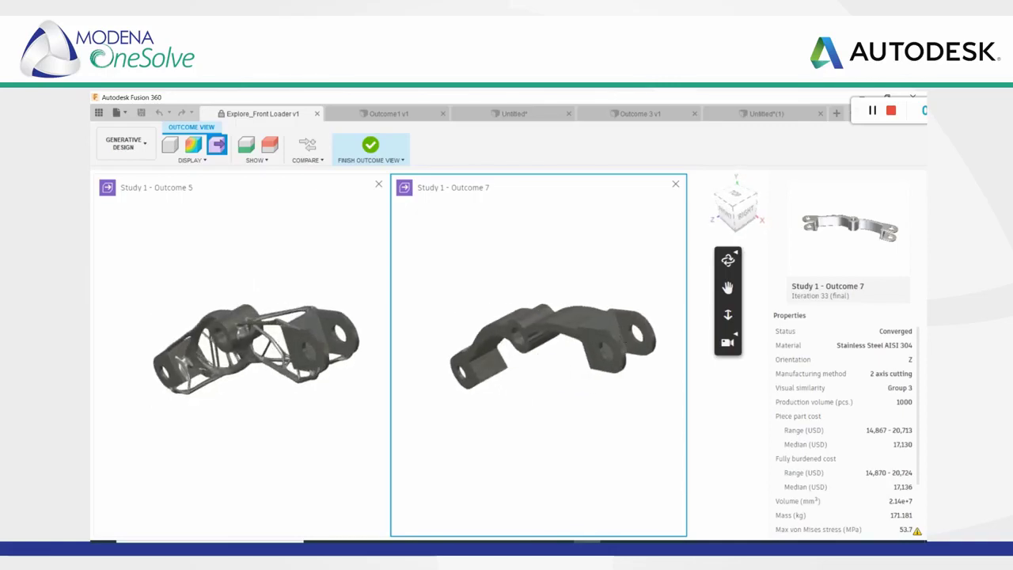
Compare the material, manufacturing method, cost, mass and stress properties of Outcome 7 and Outcome 5
{"action": "scroll", "coordinate": [819, 340], "scroll_direction": "down", "scroll_amount": 2}
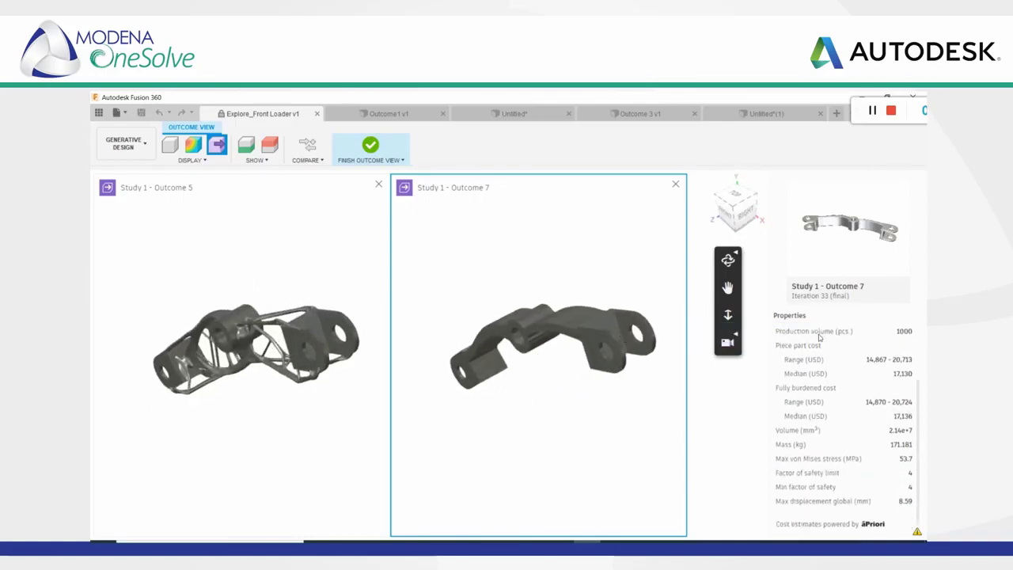
{"action": "scroll", "coordinate": [846, 510], "scroll_direction": "up", "scroll_amount": 2}
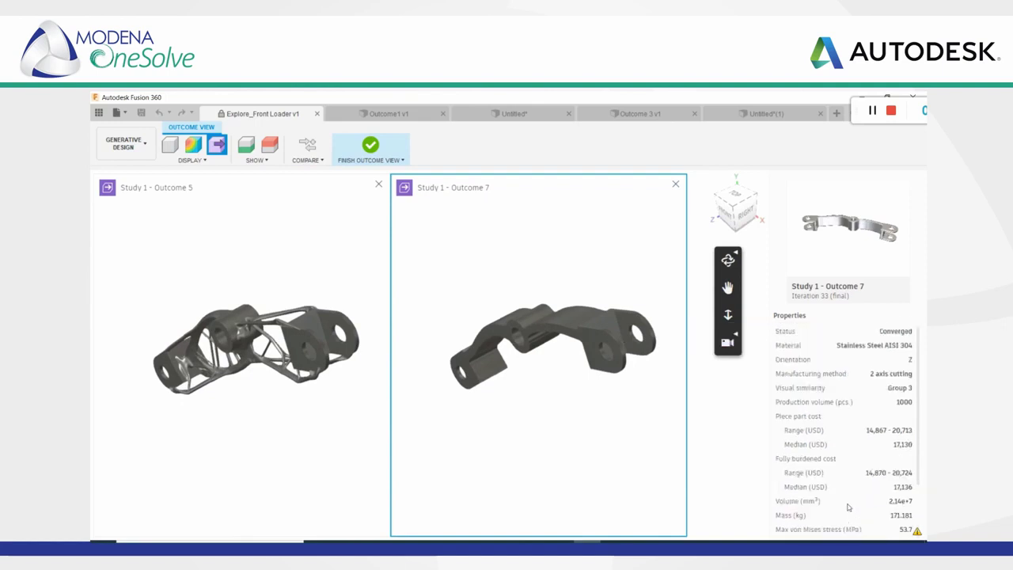
{"action": "scroll", "coordinate": [830, 396], "scroll_direction": "down", "scroll_amount": 2}
{"action": "scroll", "coordinate": [832, 385], "scroll_direction": "up", "scroll_amount": 2}
{"action": "left_click", "coordinate": [249, 261]}
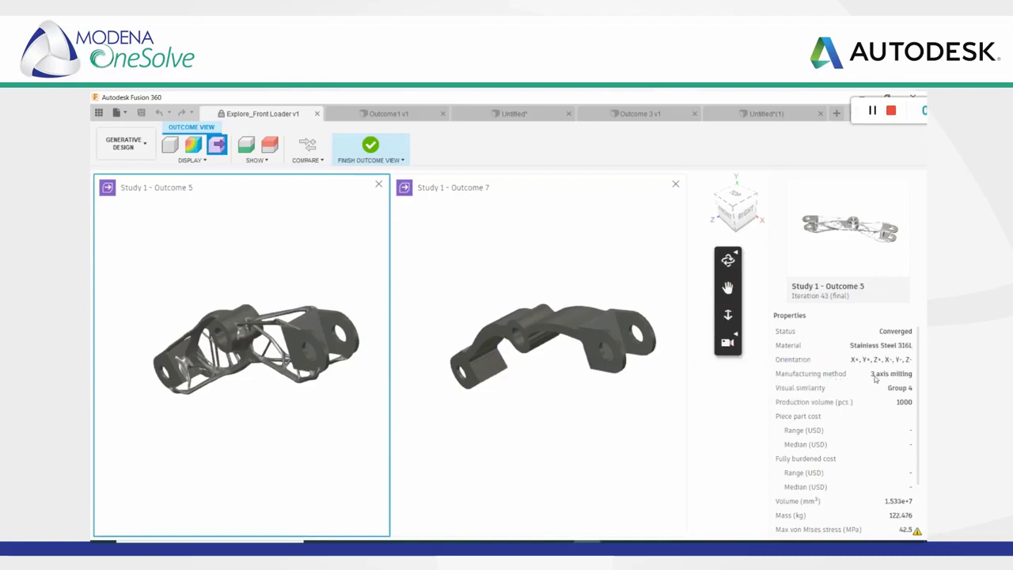
{"action": "scroll", "coordinate": [826, 418], "scroll_direction": "down", "scroll_amount": 3}
{"action": "left_click", "coordinate": [580, 384]}
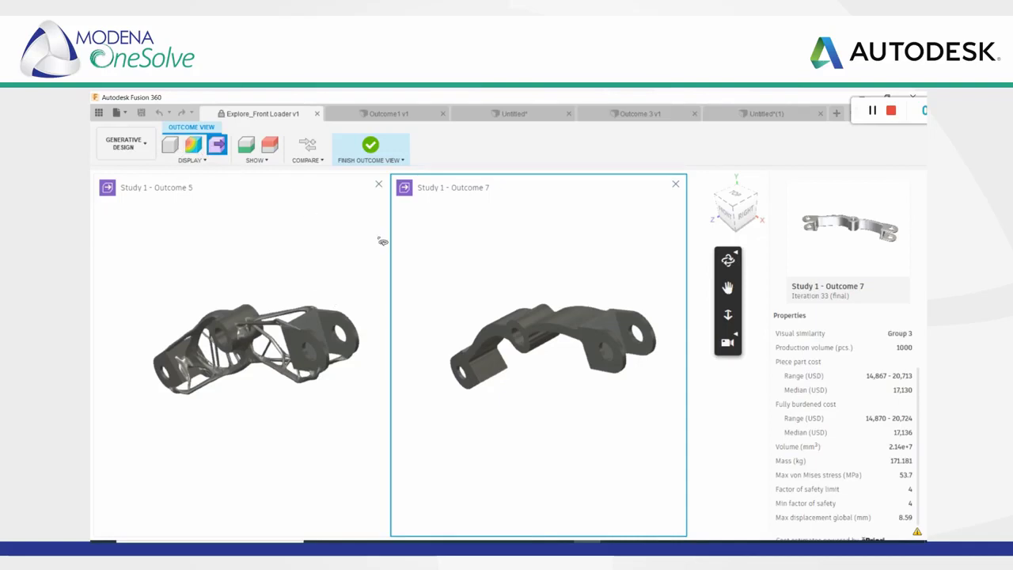
Open the Outcome1 v1 design and examine the exported front loader part from several angles
{"action": "left_click", "coordinate": [390, 115]}
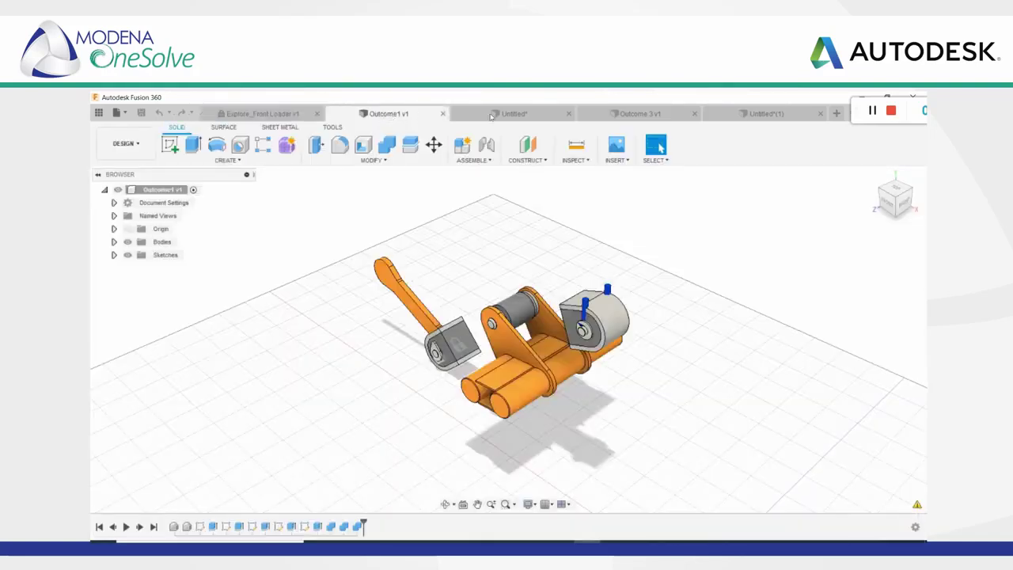
{"action": "left_click", "coordinate": [491, 117]}
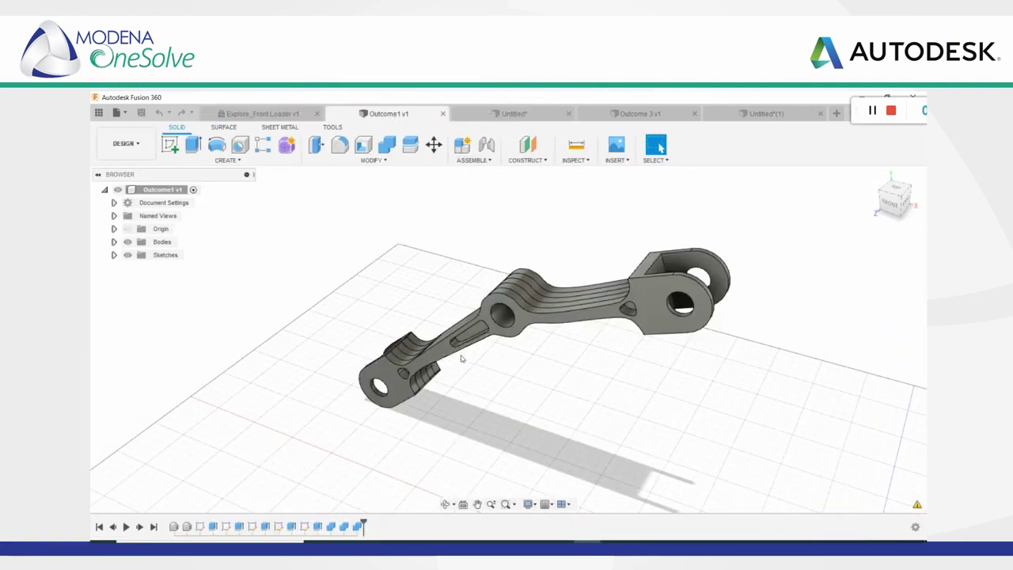
{"action": "mouse_move", "coordinate": [464, 379]}
{"action": "middle_mouse_down", "text": "shift"}
{"action": "mouse_move", "coordinate": [592, 373]}
{"action": "mouse_move", "coordinate": [497, 368]}
{"action": "mouse_move", "coordinate": [615, 375]}
{"action": "mouse_move", "coordinate": [476, 374]}
{"action": "middle_mouse_up", "text": "shift"}
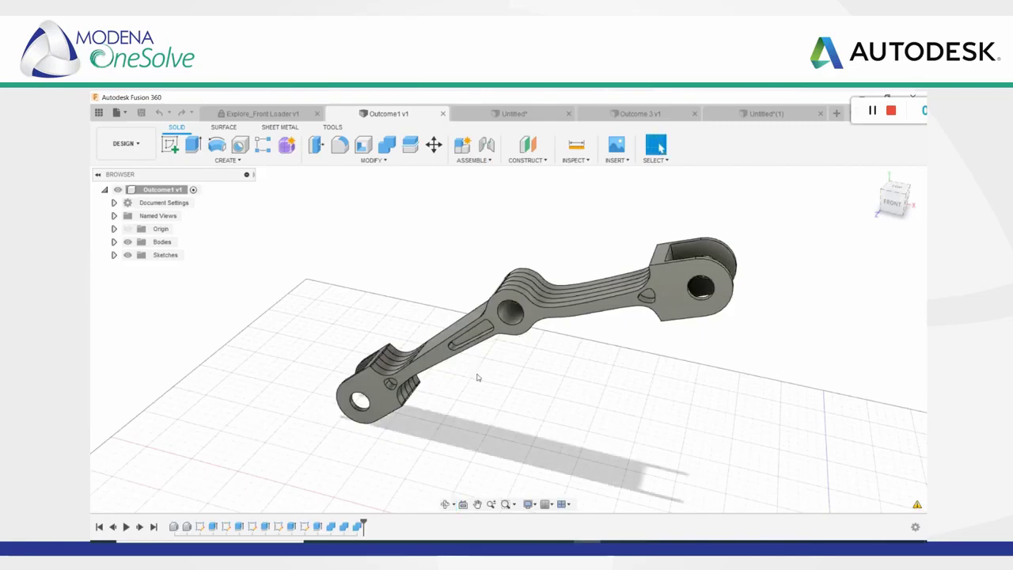
{"action": "mouse_move", "coordinate": [473, 387]}
{"action": "middle_mouse_down", "text": "shift"}
{"action": "mouse_move", "coordinate": [500, 358]}
{"action": "mouse_move", "coordinate": [480, 340]}
{"action": "mouse_move", "coordinate": [473, 377]}
{"action": "middle_mouse_up", "text": "shift"}
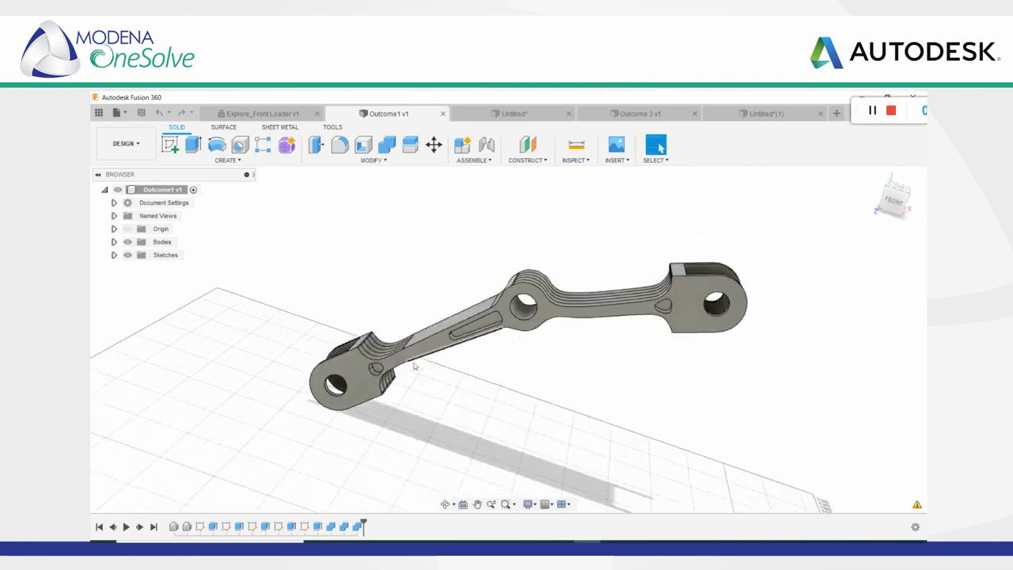
View the part in the first untitled design, and inspect the Outcome 3 v1 part up close from several angles
{"action": "left_click", "coordinate": [507, 114]}
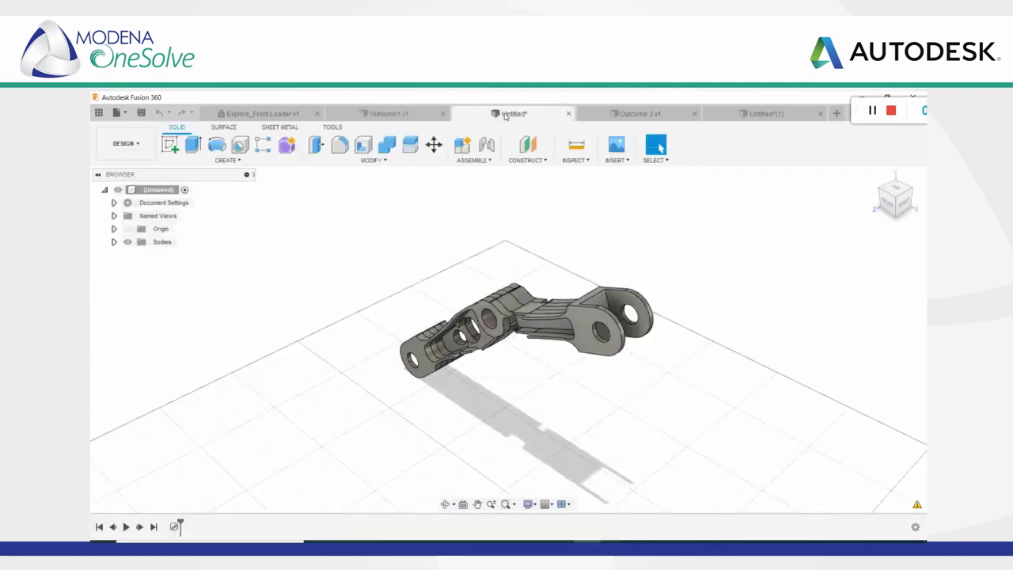
{"action": "left_click", "coordinate": [639, 119]}
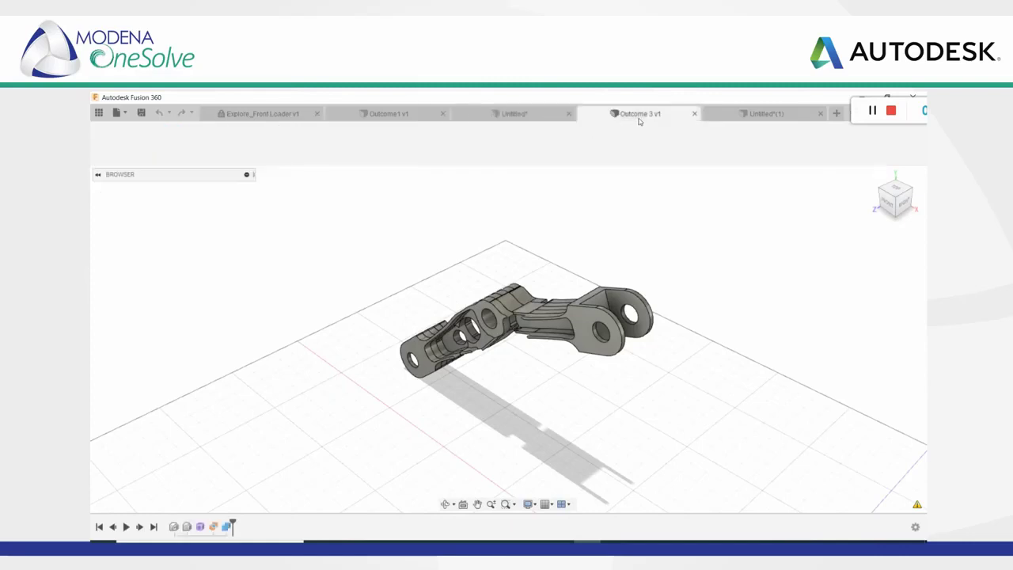
{"action": "mouse_move", "coordinate": [388, 382]}
{"action": "middle_mouse_down", "text": "shift"}
{"action": "mouse_move", "coordinate": [430, 375]}
{"action": "mouse_move", "coordinate": [405, 375]}
{"action": "middle_mouse_up", "text": "shift"}
{"action": "scroll", "coordinate": [379, 369], "scroll_direction": "up", "scroll_amount": 3}
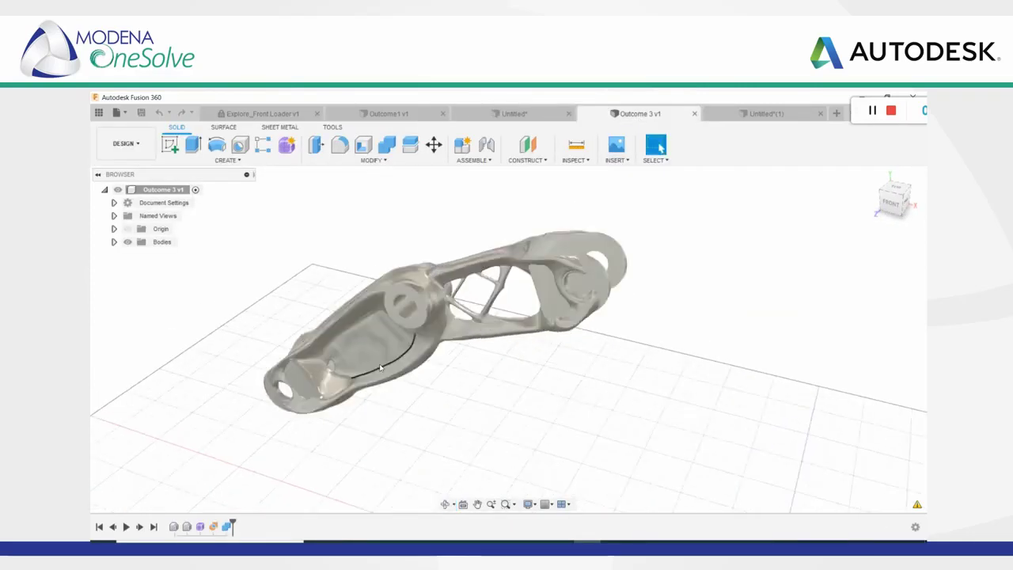
{"action": "middle_click_drag", "start_coordinate": [380, 369], "coordinate": [409, 373], "text": "shift"}
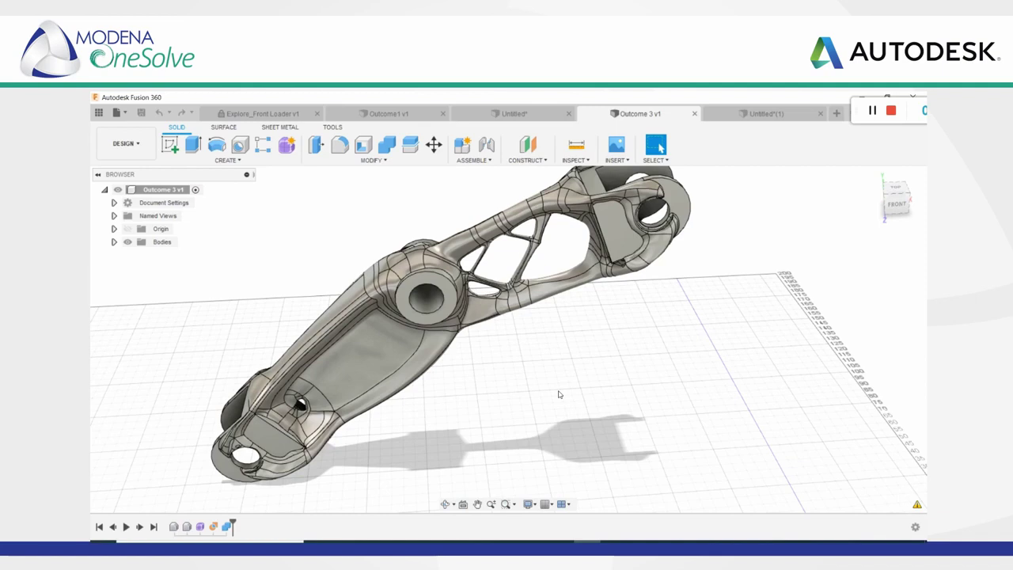
Return to the first untitled design and to Outcome1 v1, and examine both parts from other angles
{"action": "left_click", "coordinate": [507, 115]}
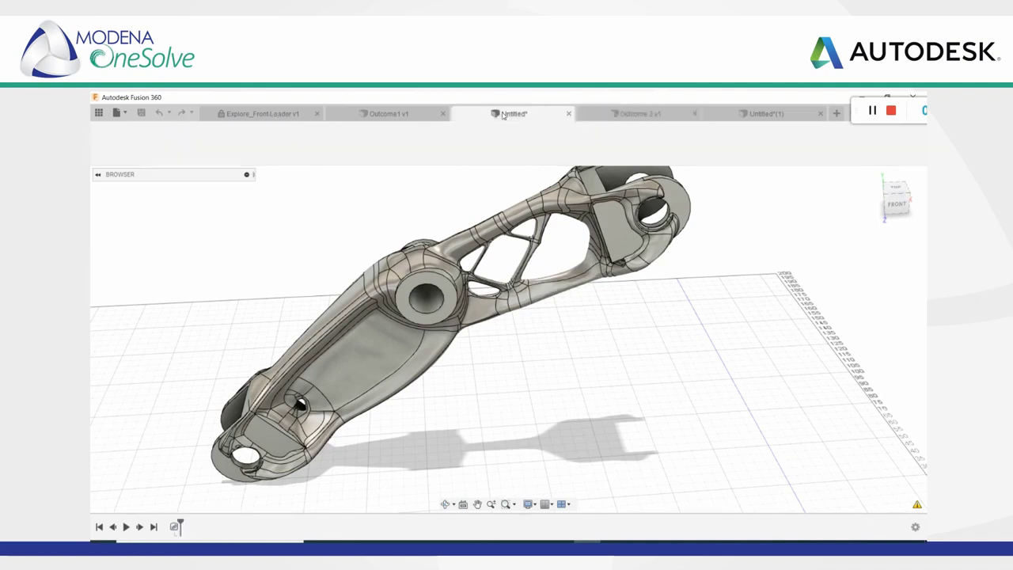
{"action": "mouse_move", "coordinate": [447, 362]}
{"action": "middle_mouse_down", "text": "shift"}
{"action": "mouse_move", "coordinate": [473, 319]}
{"action": "mouse_move", "coordinate": [472, 285]}
{"action": "mouse_move", "coordinate": [459, 299]}
{"action": "mouse_move", "coordinate": [470, 322]}
{"action": "mouse_move", "coordinate": [464, 361]}
{"action": "middle_mouse_up", "text": "shift"}
{"action": "left_click", "coordinate": [387, 115]}
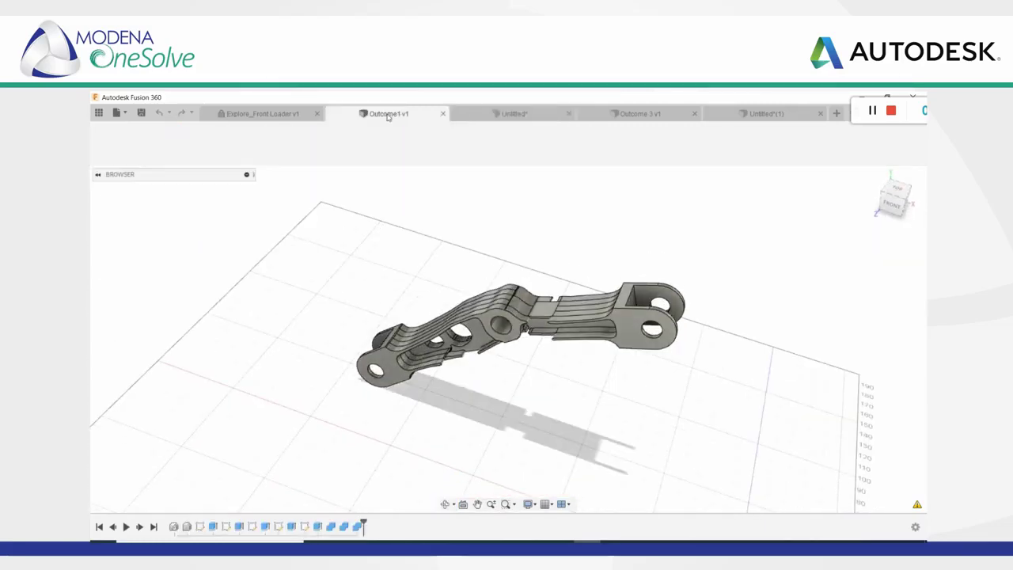
{"action": "mouse_move", "coordinate": [496, 355]}
{"action": "middle_mouse_down", "text": "shift"}
{"action": "mouse_move", "coordinate": [530, 332]}
{"action": "mouse_move", "coordinate": [438, 343]}
{"action": "mouse_move", "coordinate": [488, 352]}
{"action": "mouse_move", "coordinate": [515, 344]}
{"action": "mouse_move", "coordinate": [513, 361]}
{"action": "middle_mouse_up", "text": "shift"}
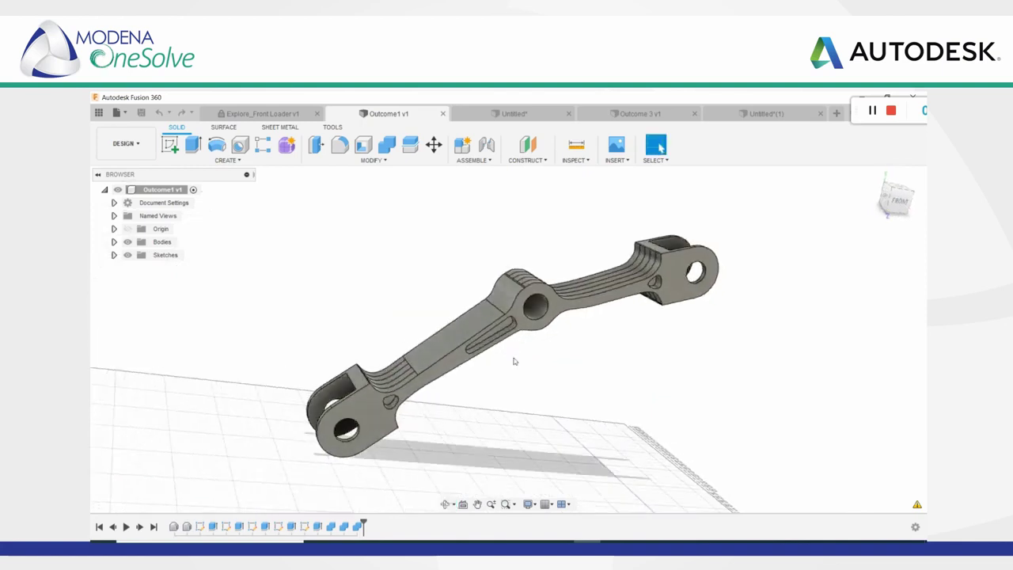